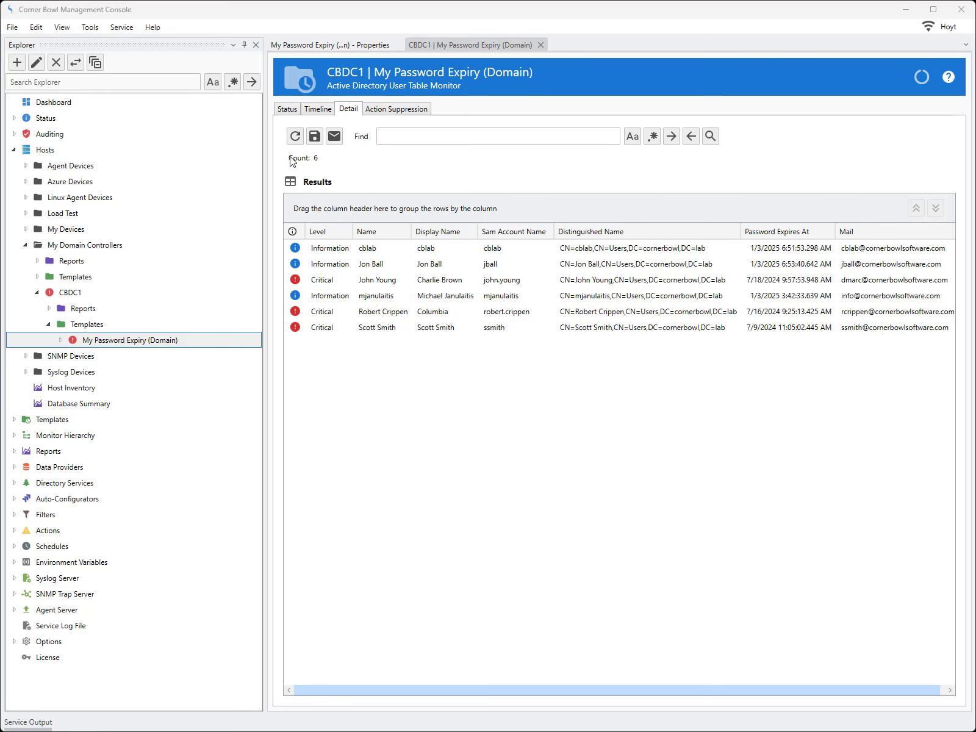
Review the status of the My Password Expiry (Domain) monitor and examine its template's general properties and options.
click(287, 109)
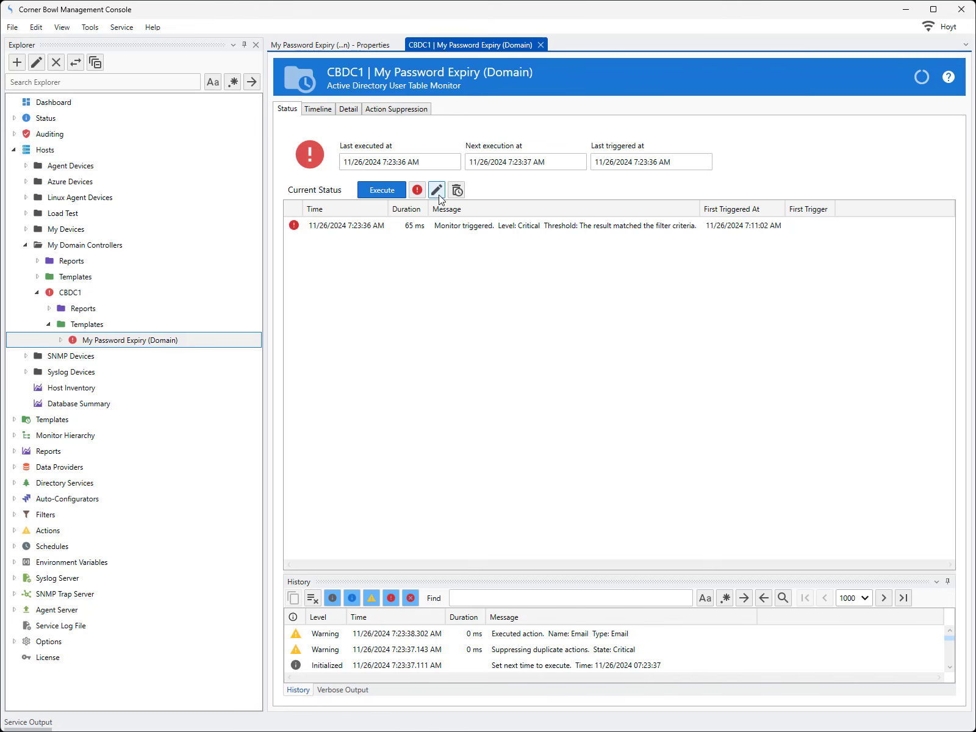
click(436, 189)
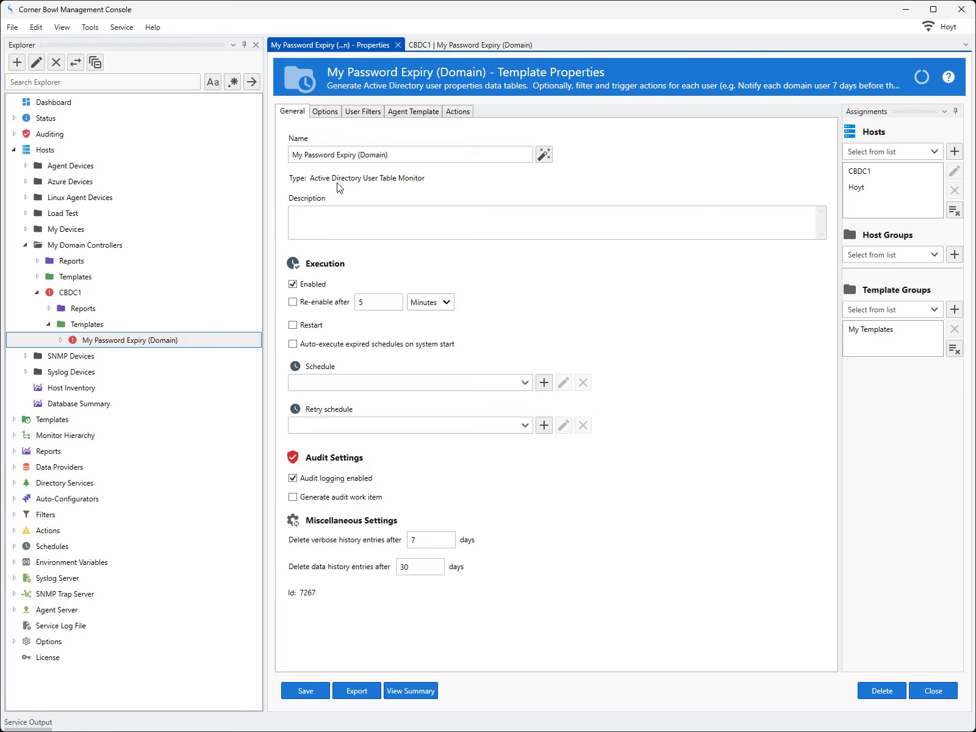
click(325, 111)
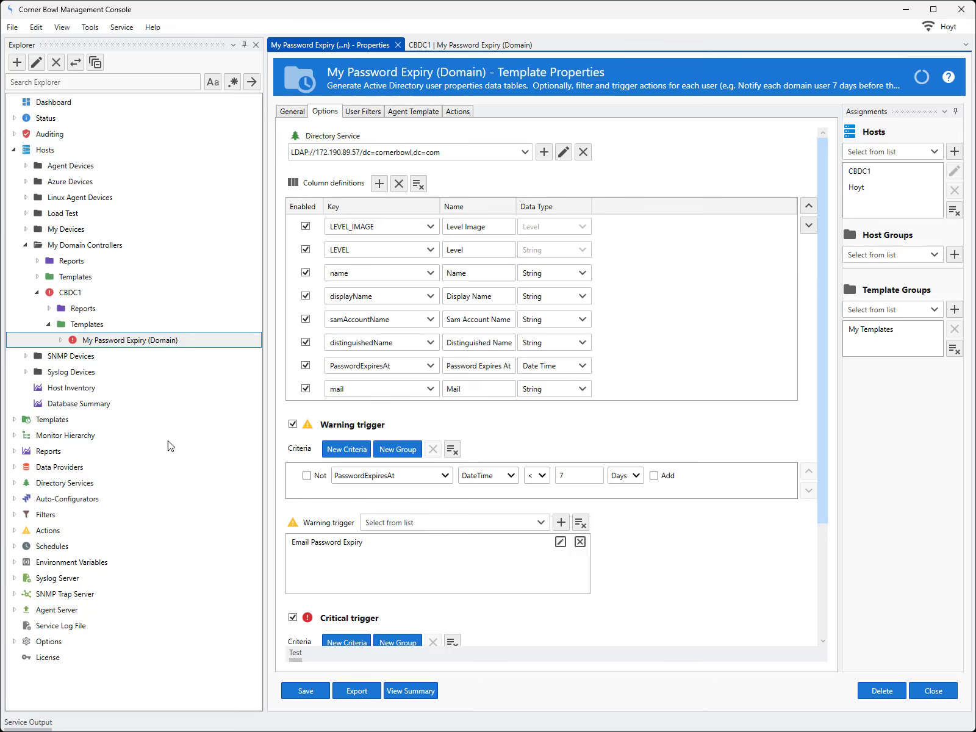
Browse the sample Windows account templates and look at the domain and local Password Expiry variants.
click(14, 421)
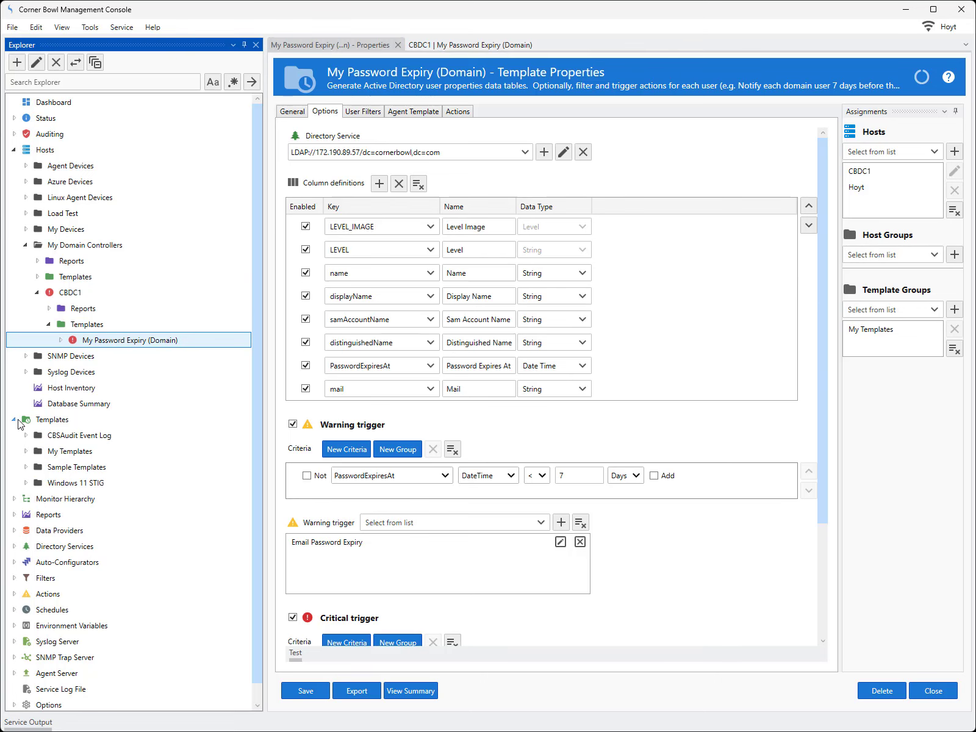
click(26, 468)
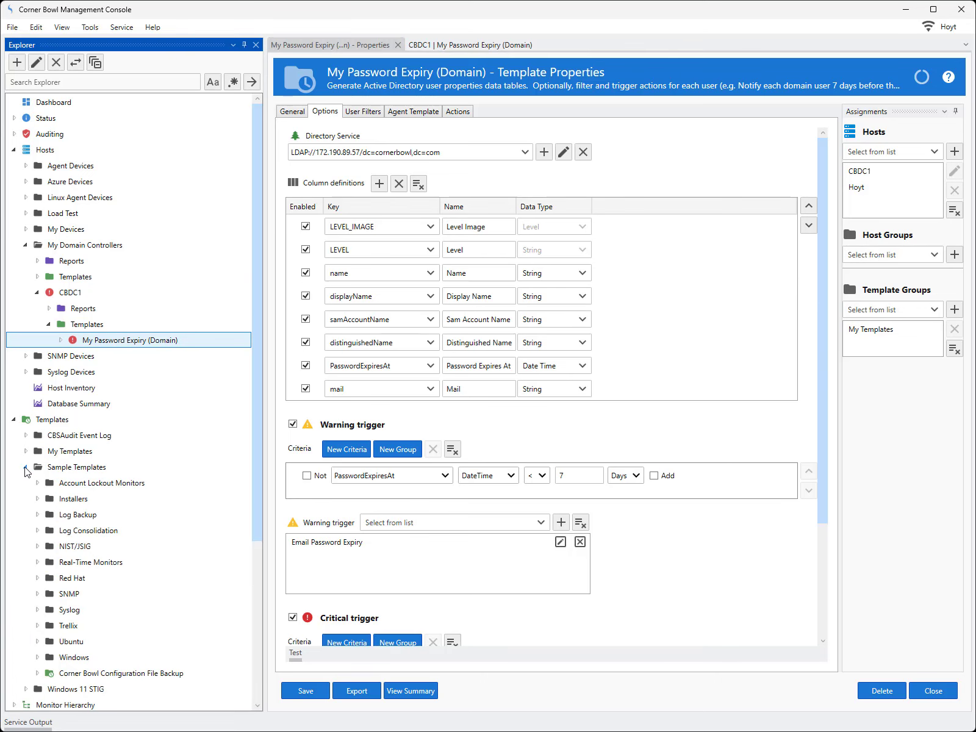
click(38, 658)
drag(256, 457, 271, 659)
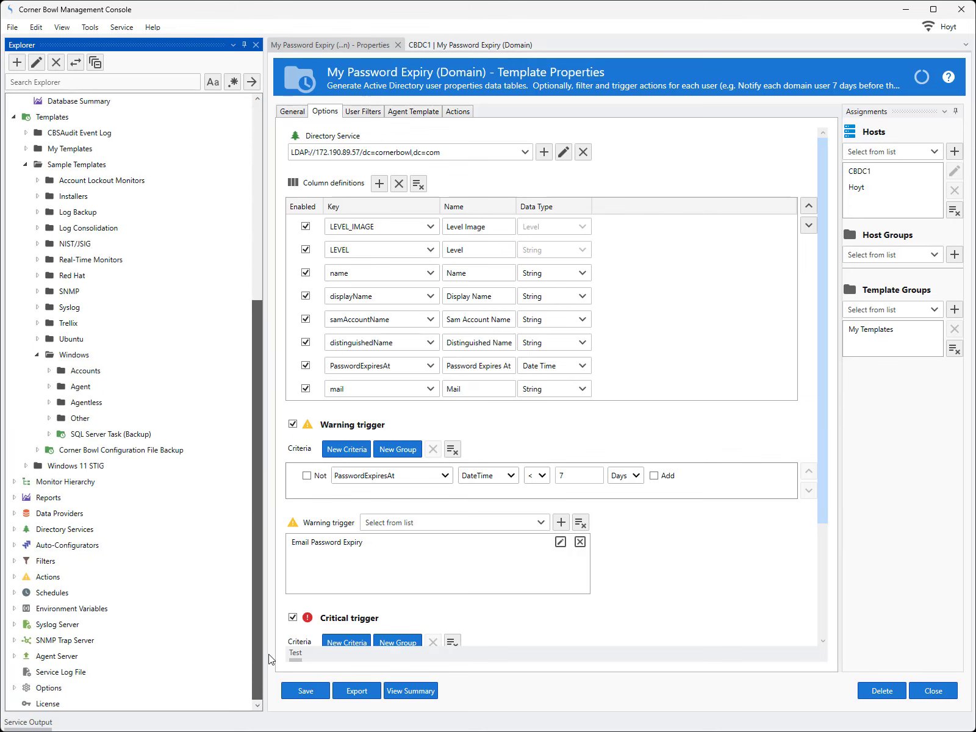
click(49, 370)
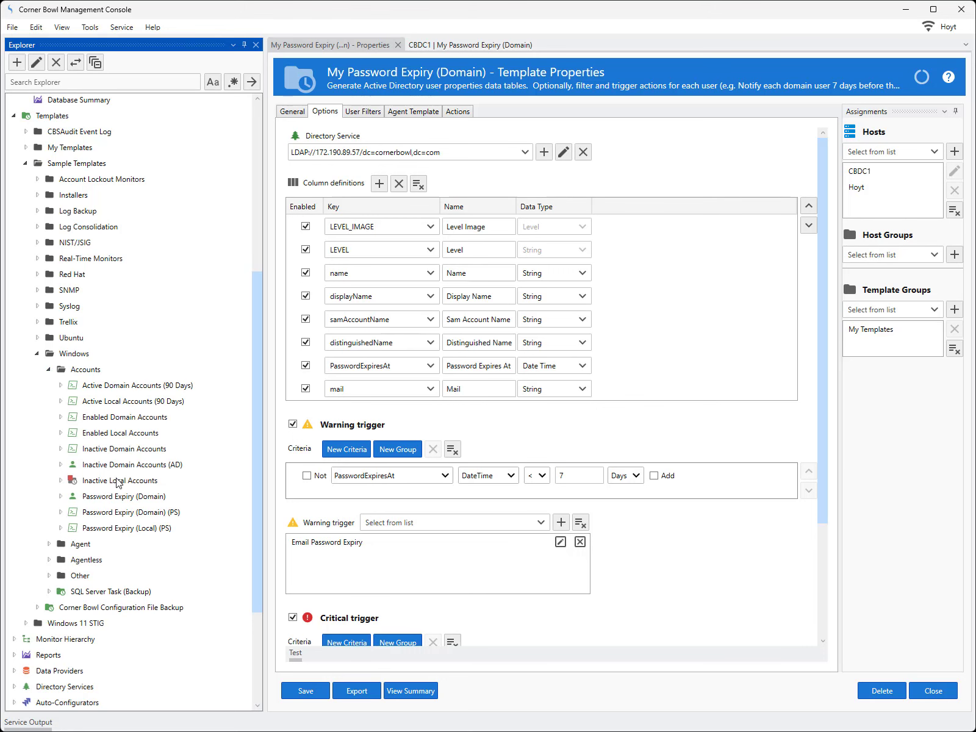
click(121, 498)
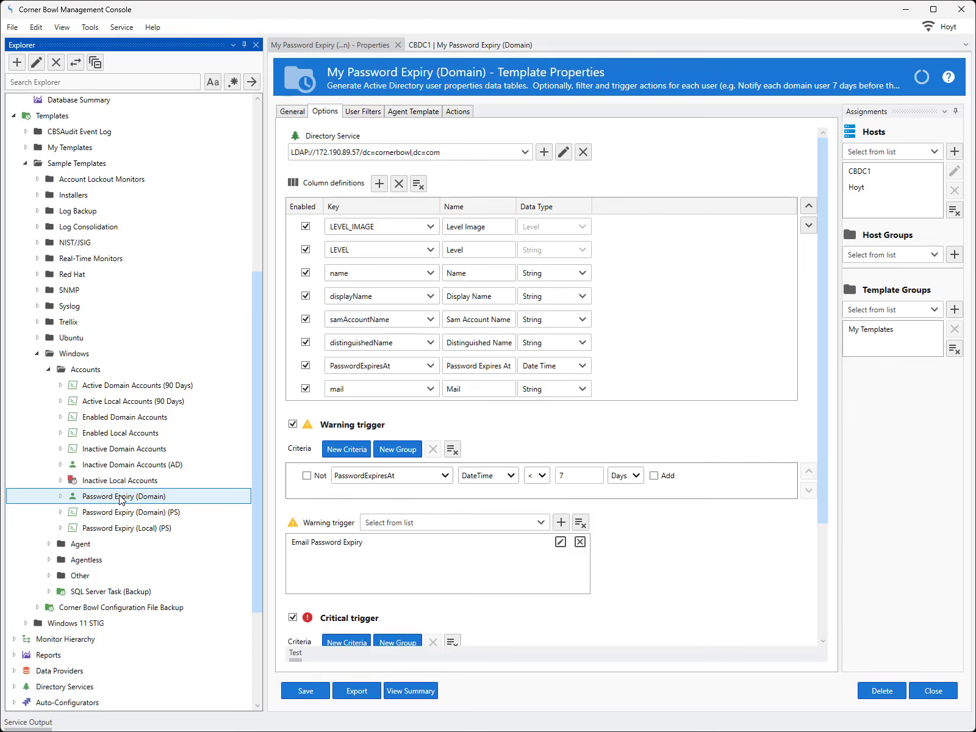
click(128, 515)
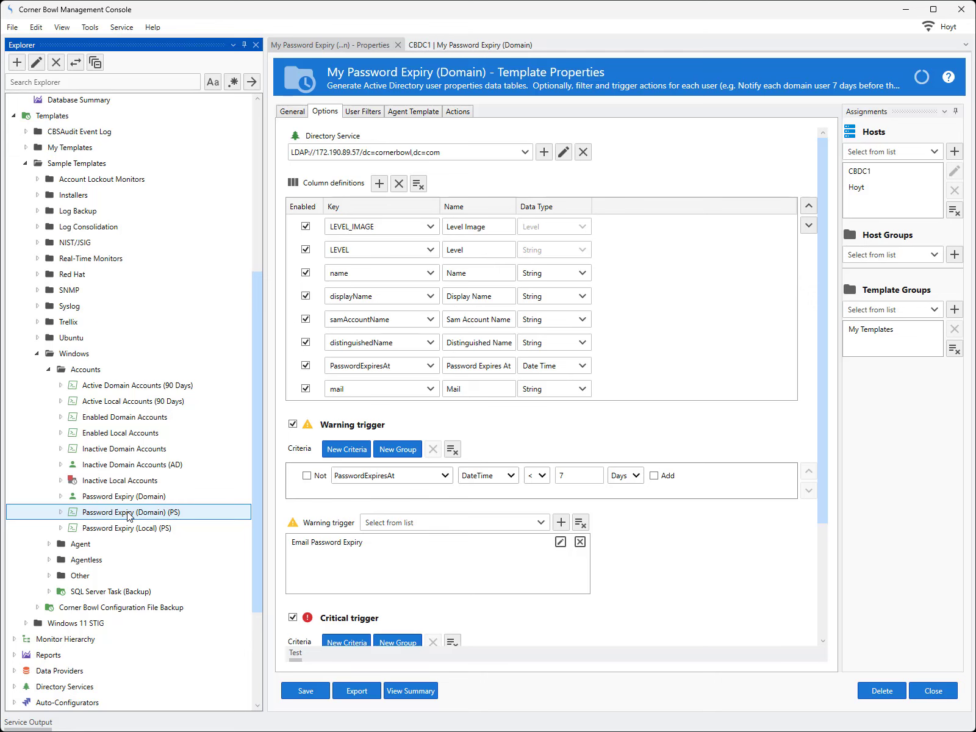
click(134, 530)
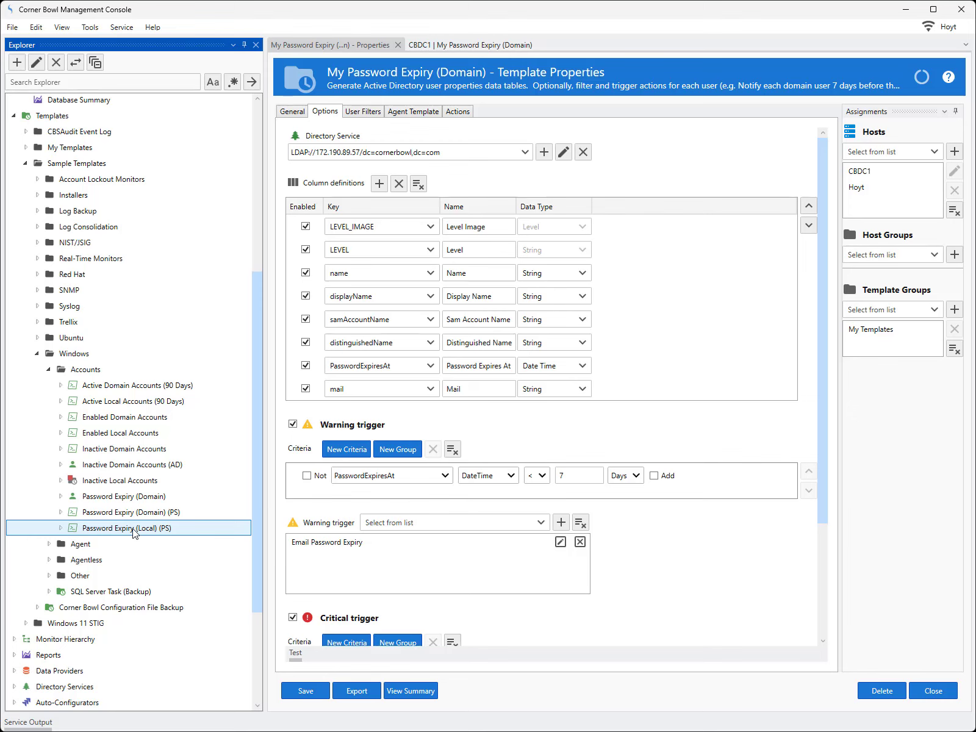
click(129, 498)
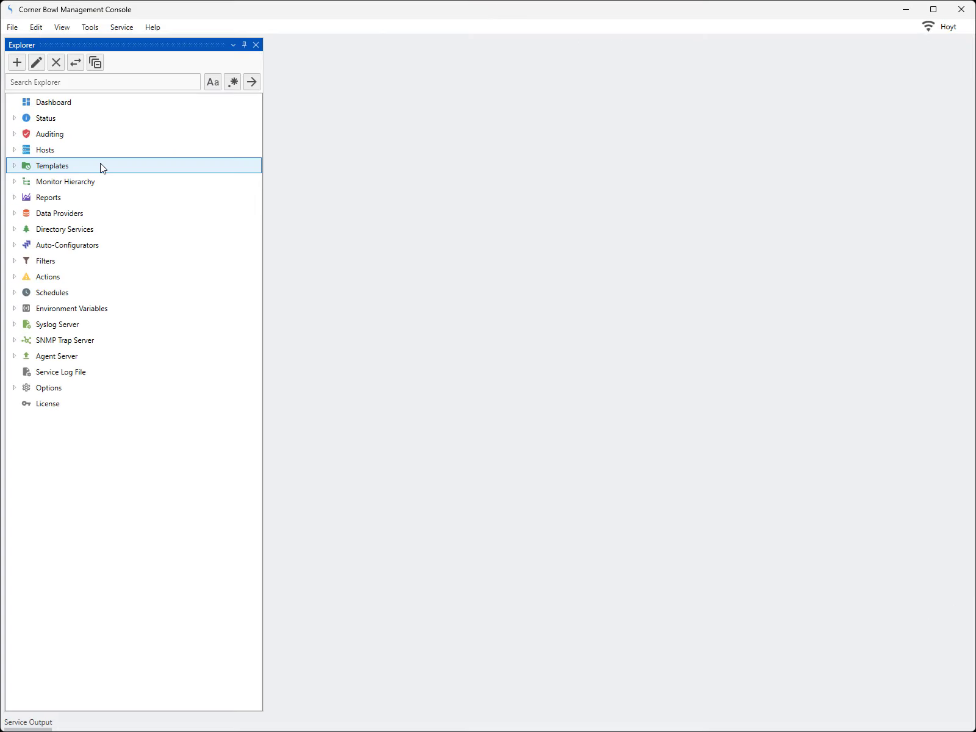
Create a new Active Directory User Table Monitor template.
click(12, 27)
click(25, 43)
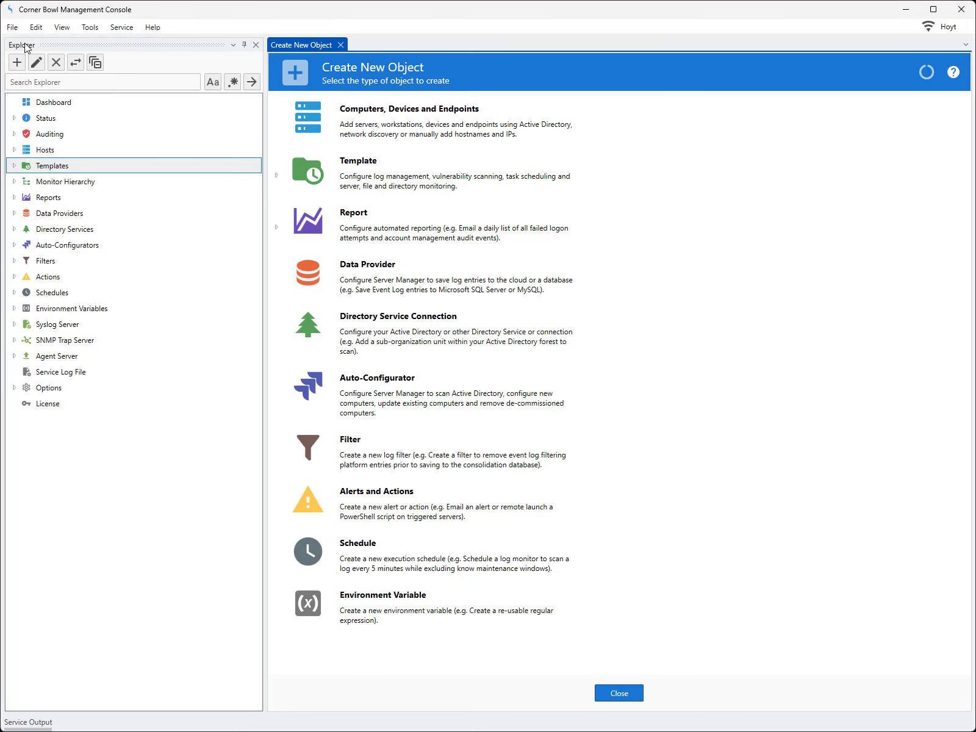
click(277, 176)
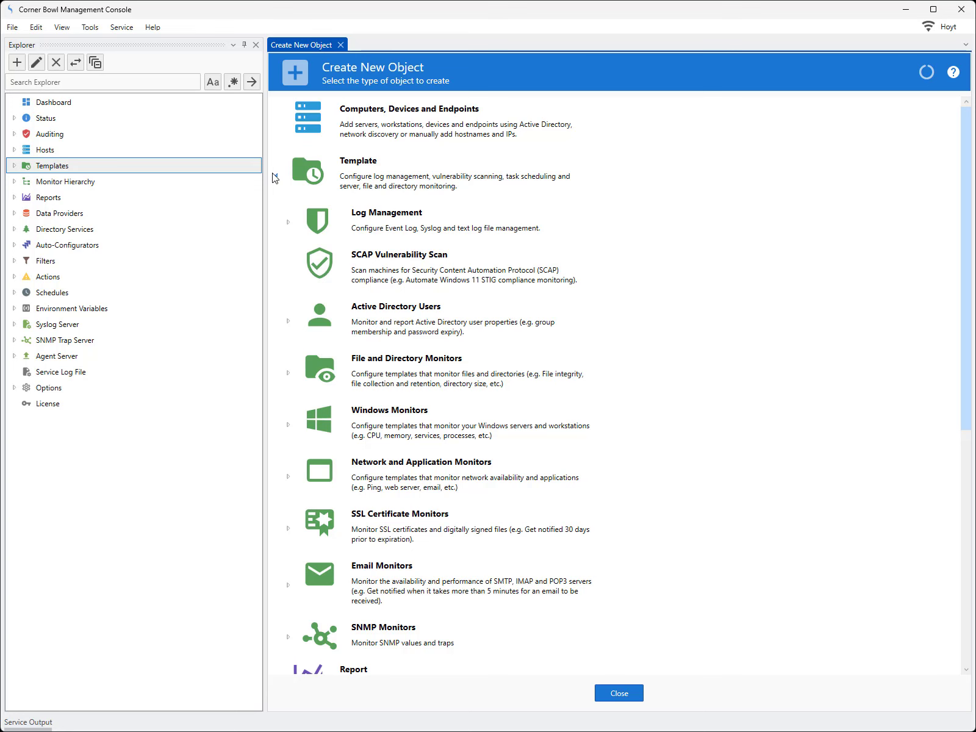
click(297, 327)
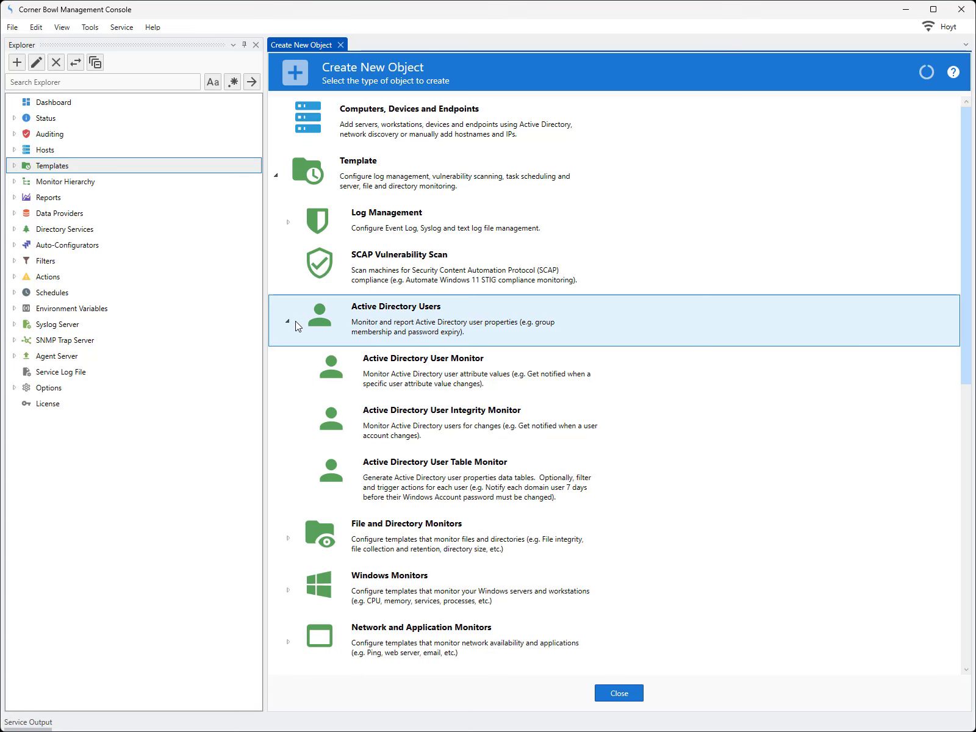
click(388, 494)
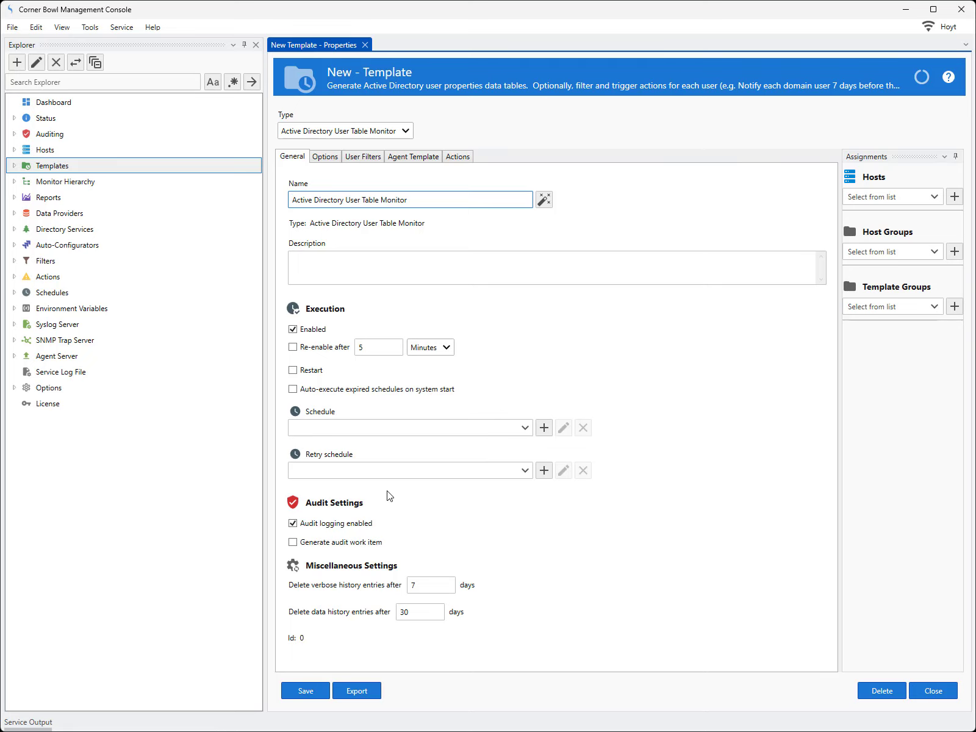
Set the new template's execution schedule to the fixed daily "Every day at 08:00".
click(525, 429)
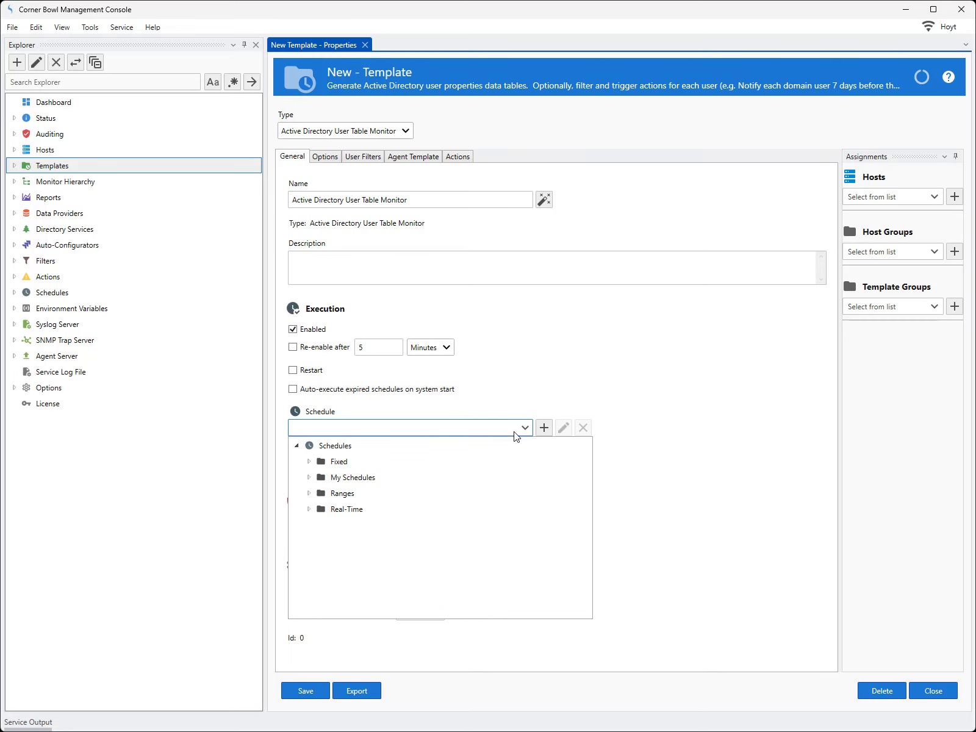
click(309, 462)
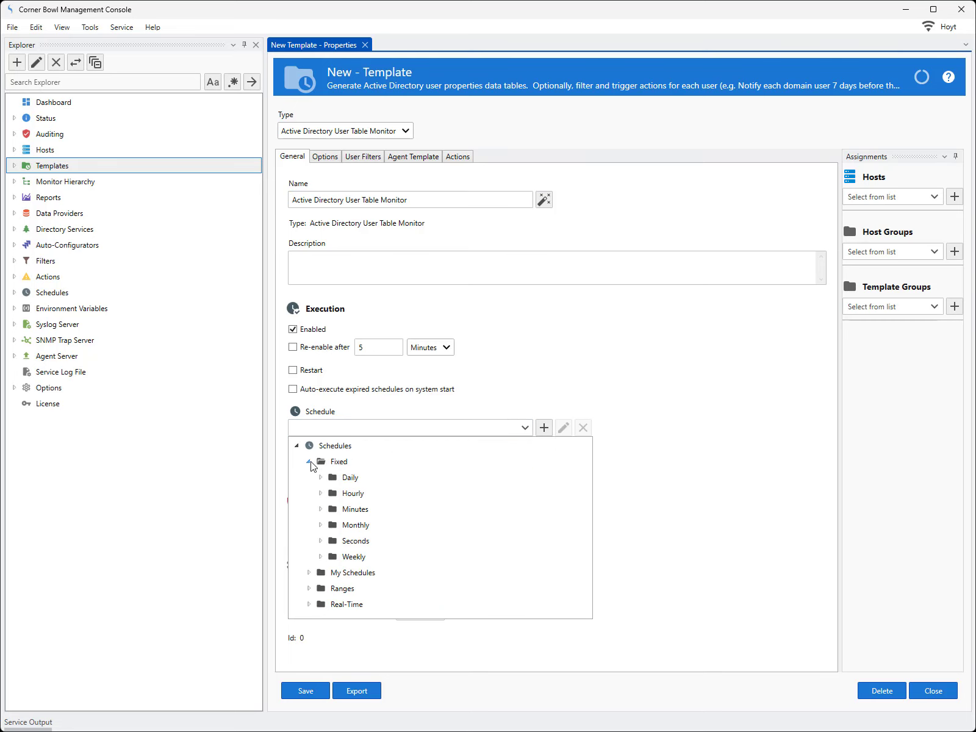
click(320, 477)
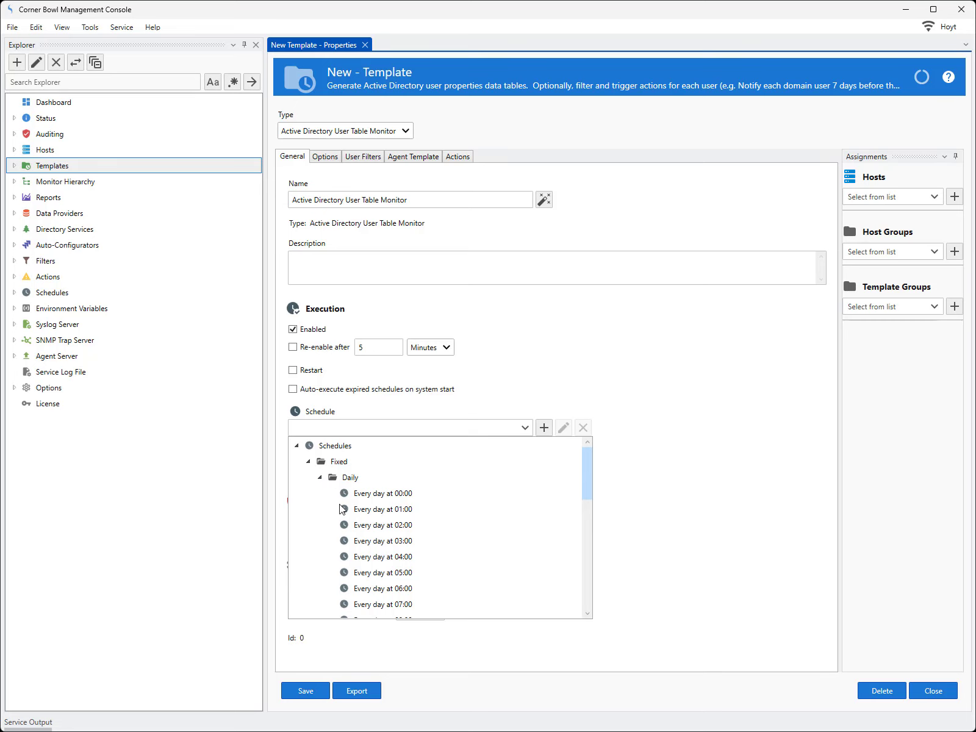
scroll(361, 579, down, 2)
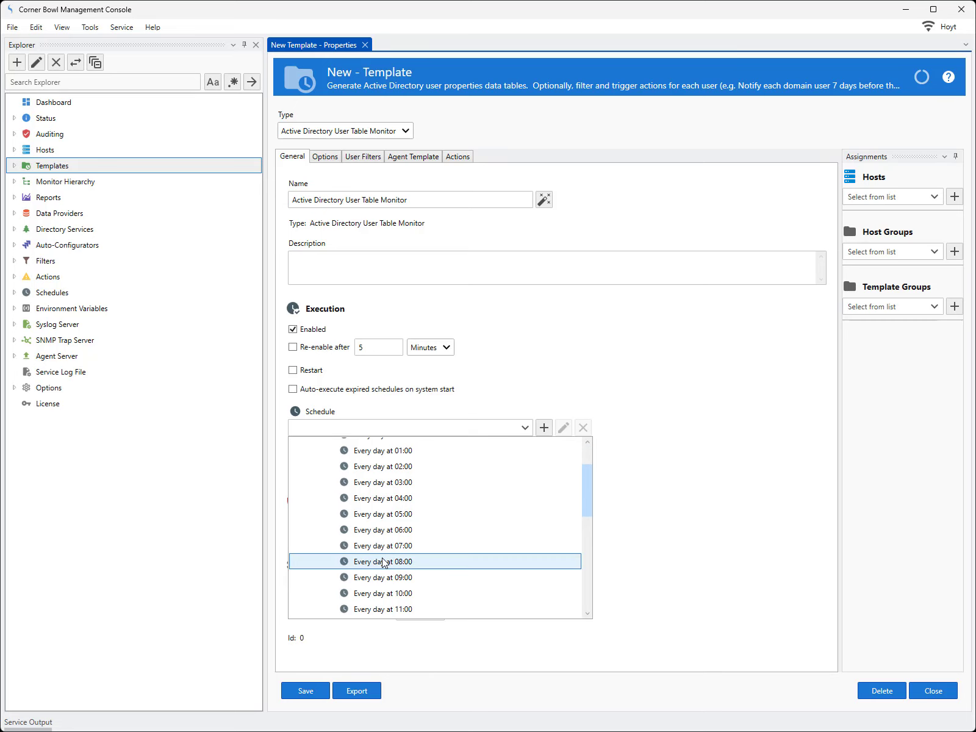
click(384, 562)
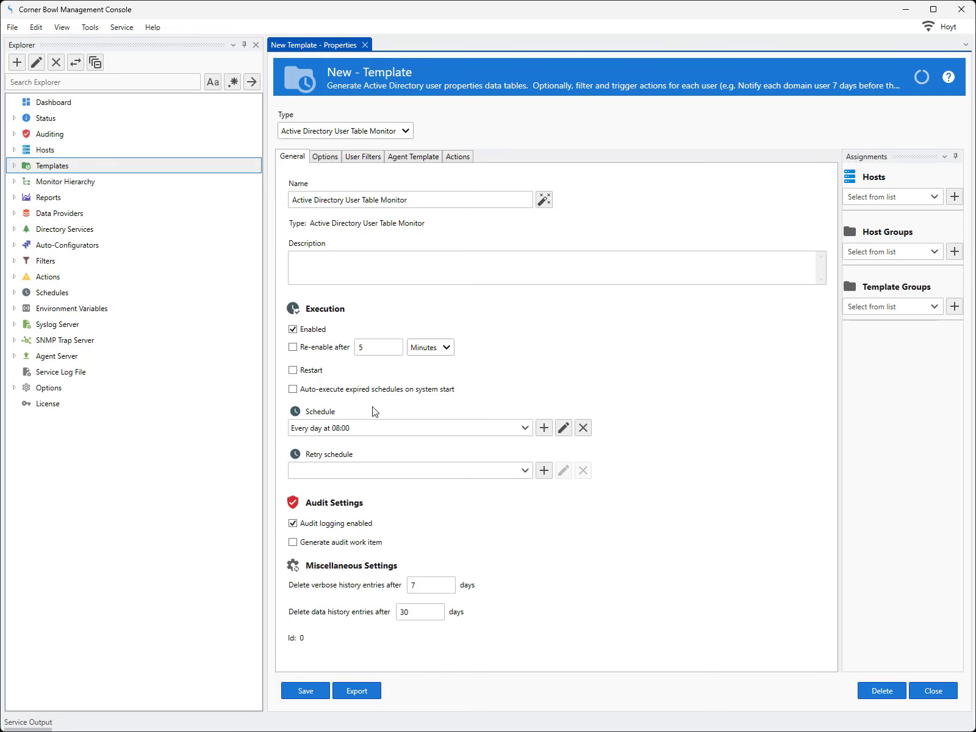
Set the template's directory service to LDAP://172.190.89.57/dc=cornerbowl,dc=com.
click(326, 159)
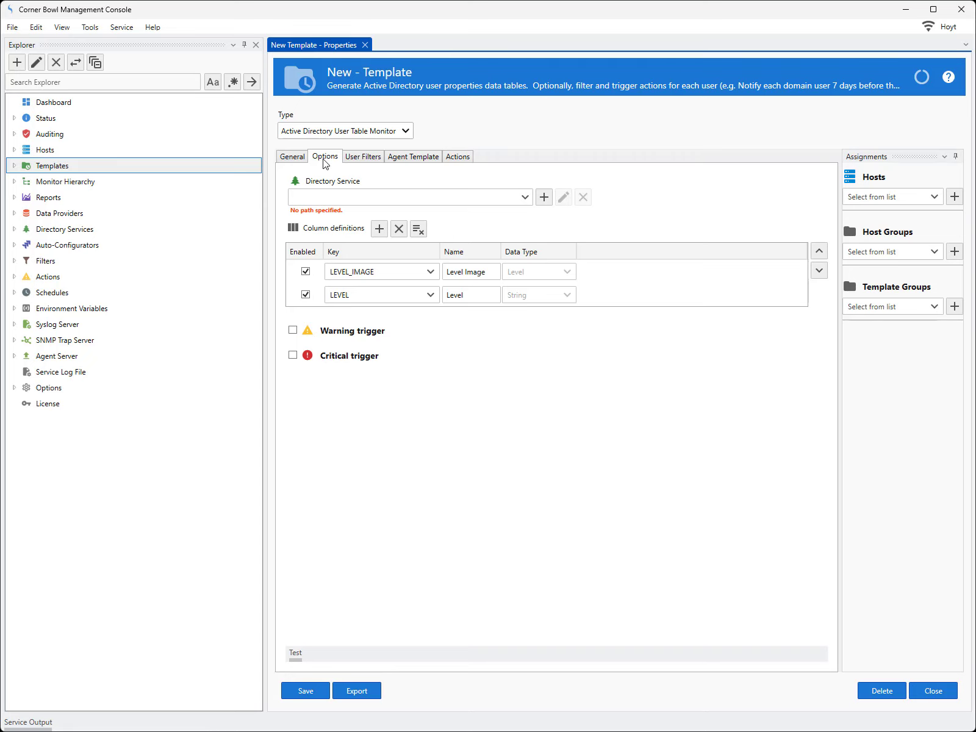
click(524, 200)
click(463, 231)
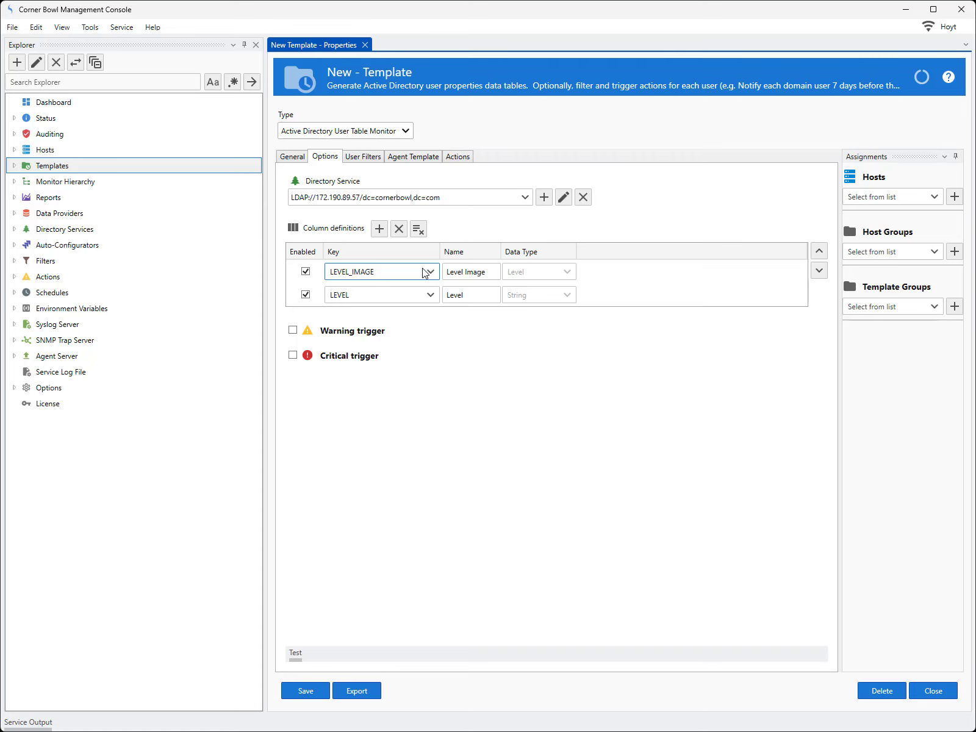
Add two column definitions to the template, using the keys name and displayName.
click(379, 230)
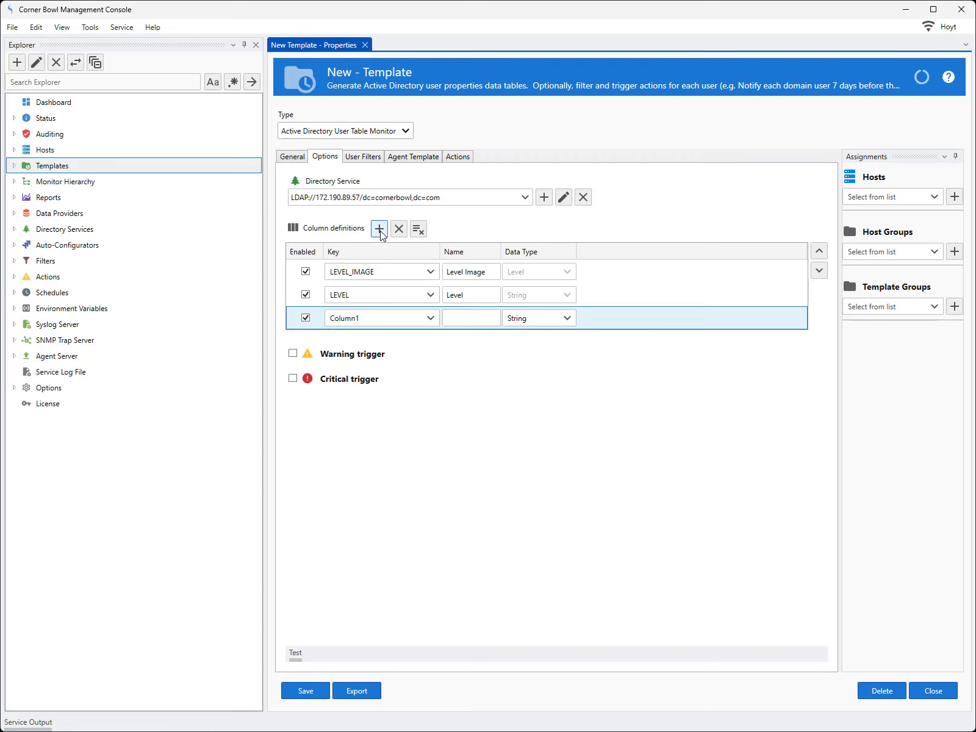
click(431, 318)
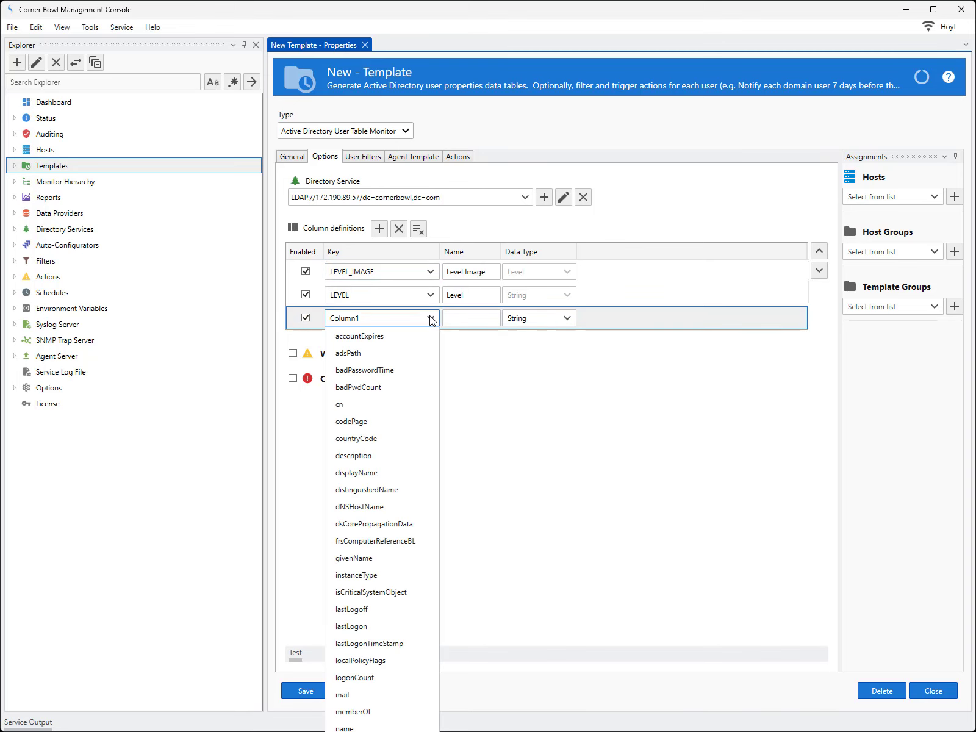
click(365, 728)
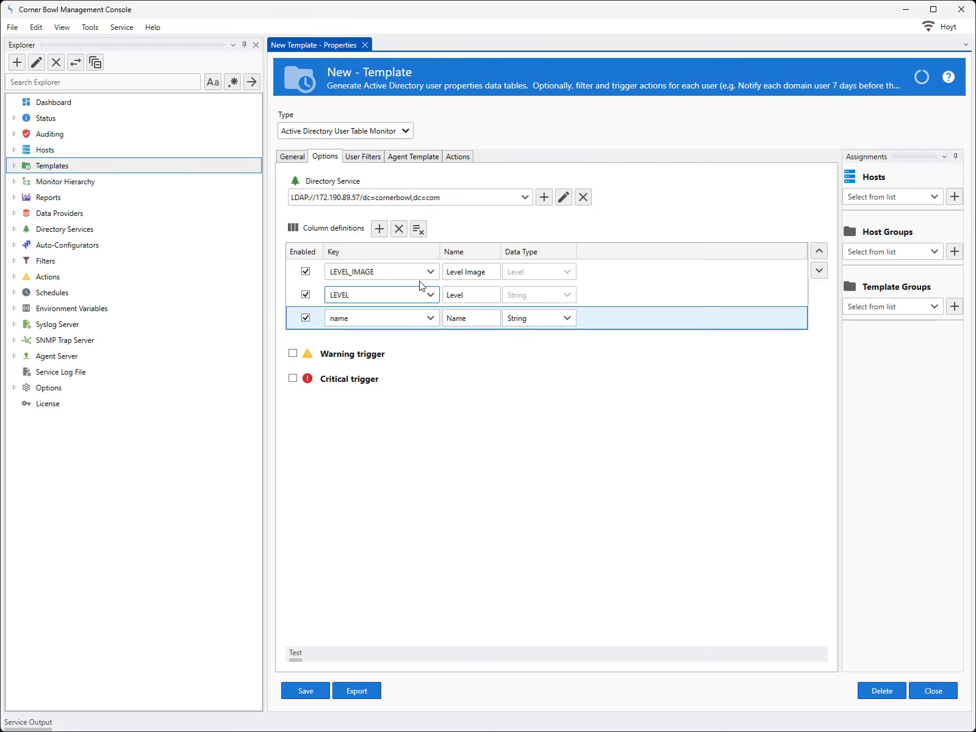
click(379, 229)
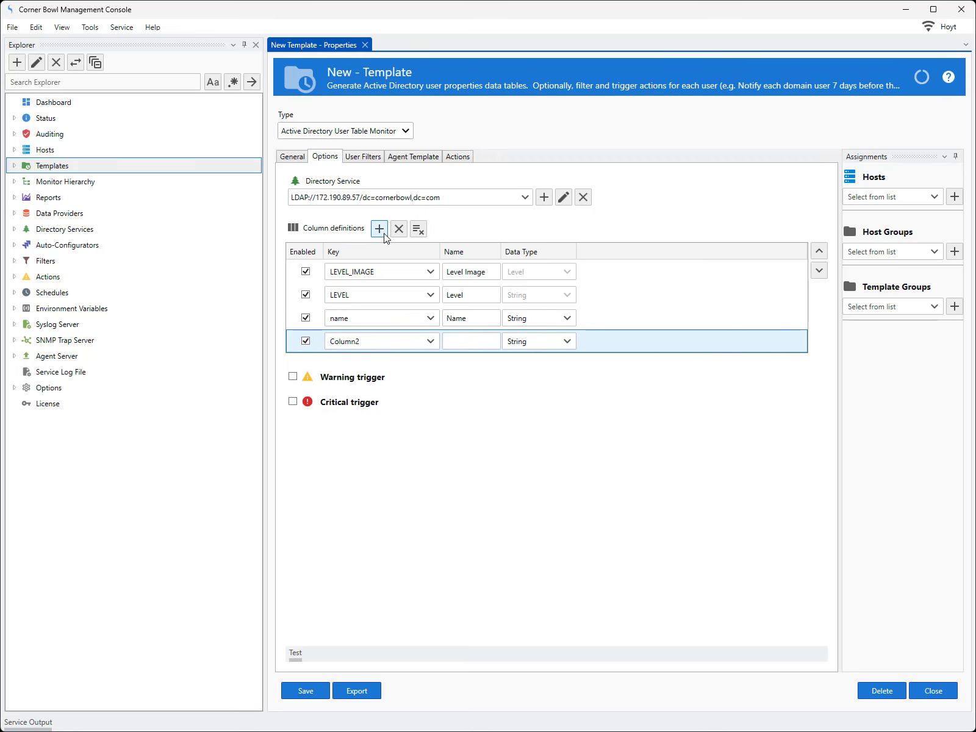
click(431, 342)
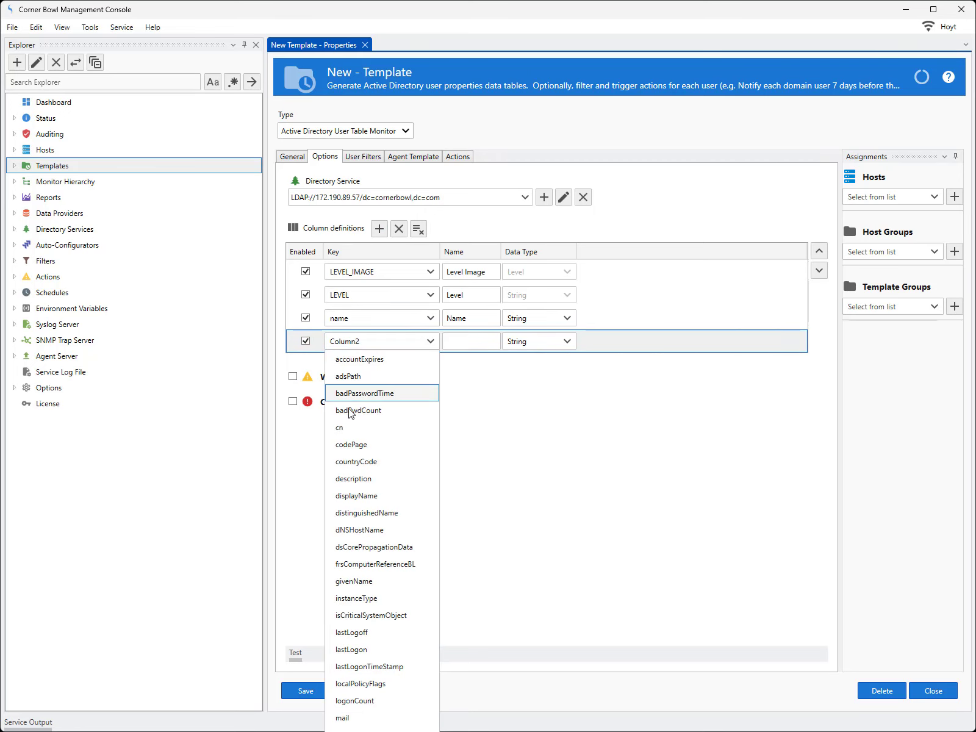
click(357, 497)
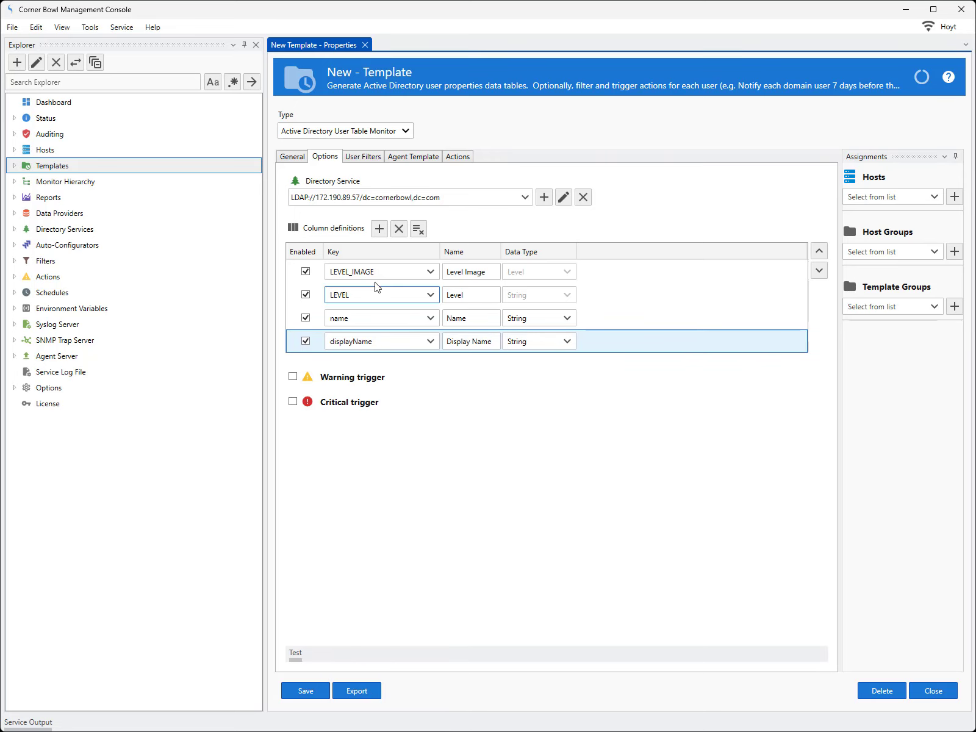
Add two more column definitions with the keys samAccountName and distinguishedName.
click(380, 229)
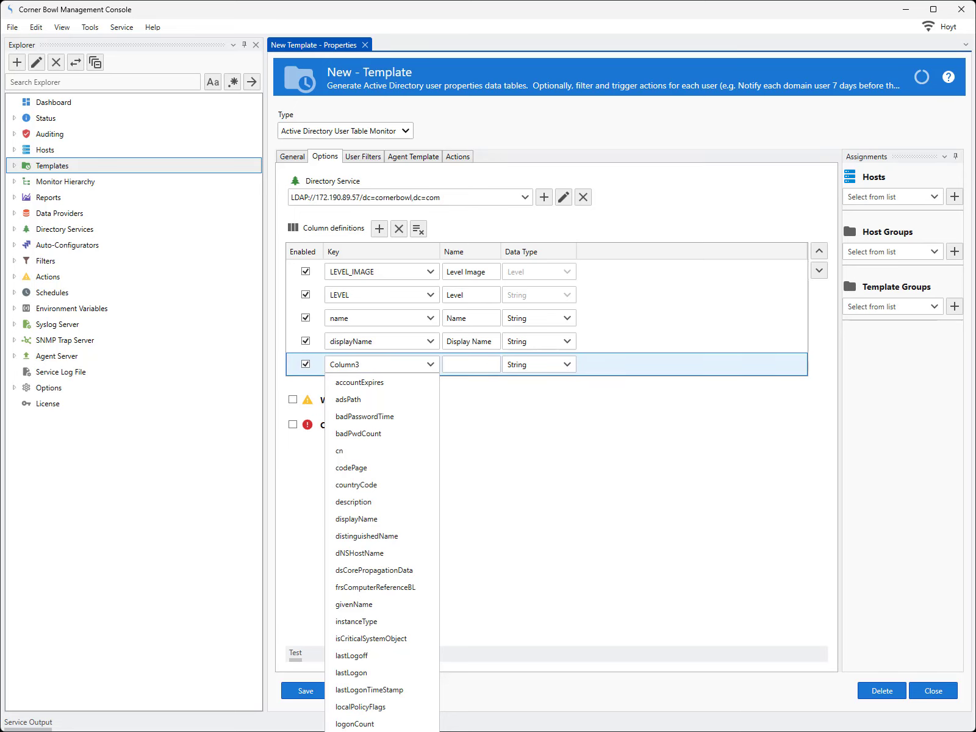
click(379, 731)
click(381, 231)
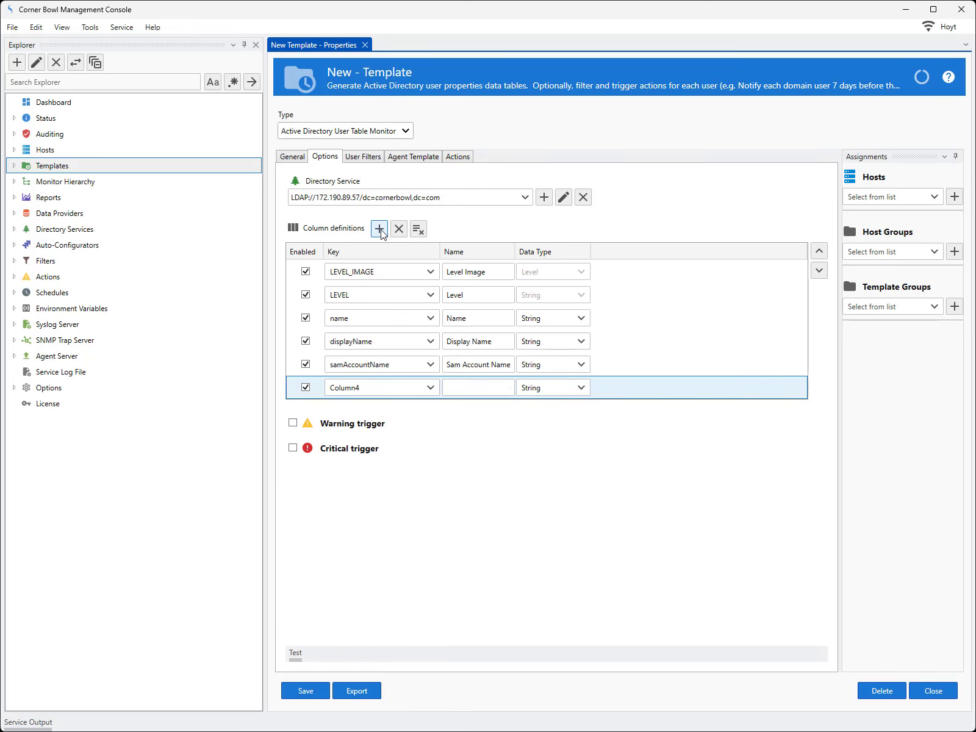
click(431, 388)
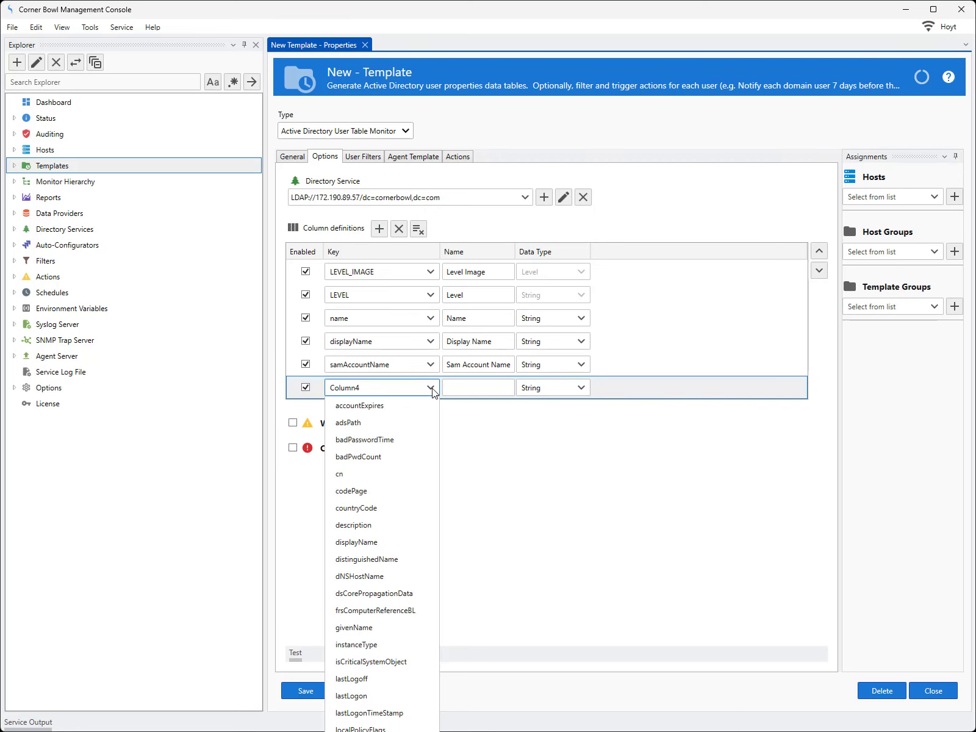
click(391, 561)
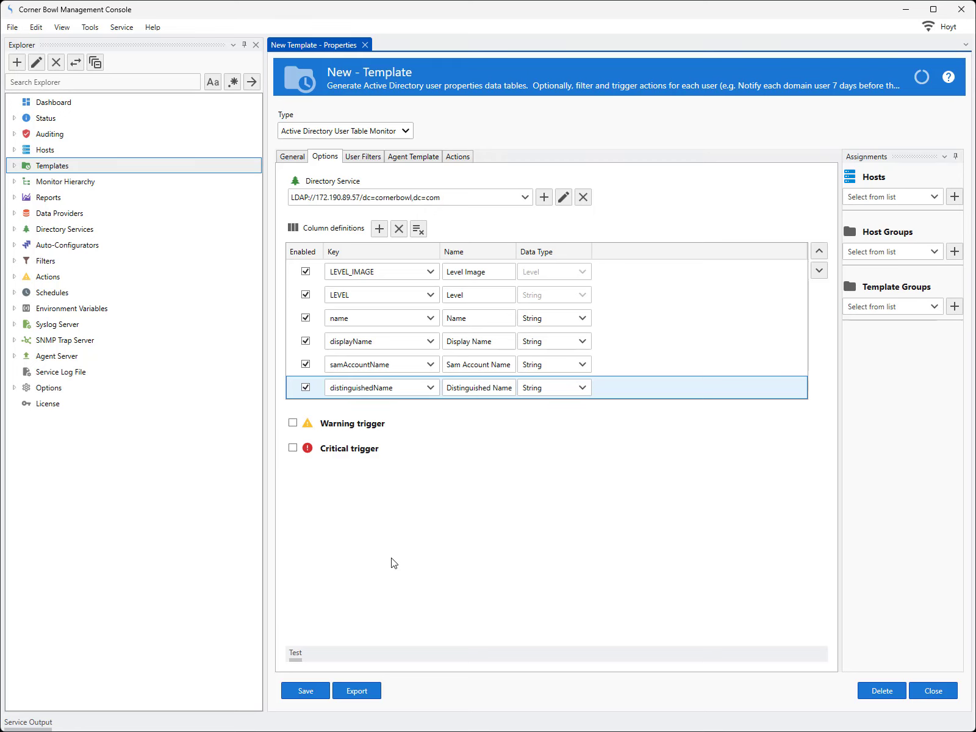
Add a column definition with the key PasswordExpiresAt.
click(379, 228)
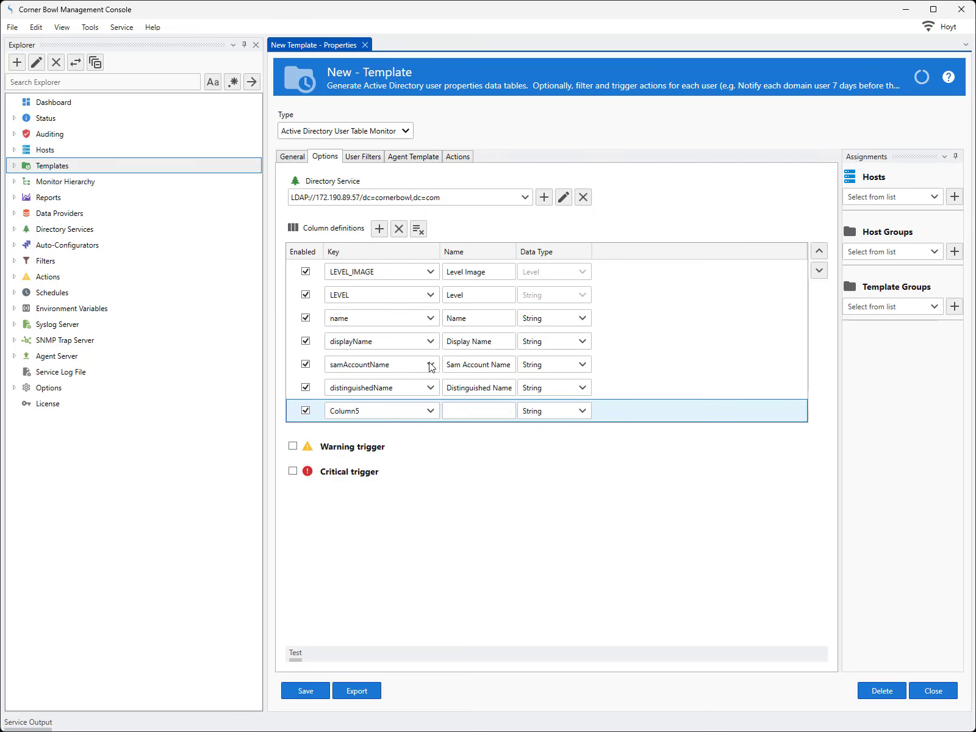
click(430, 410)
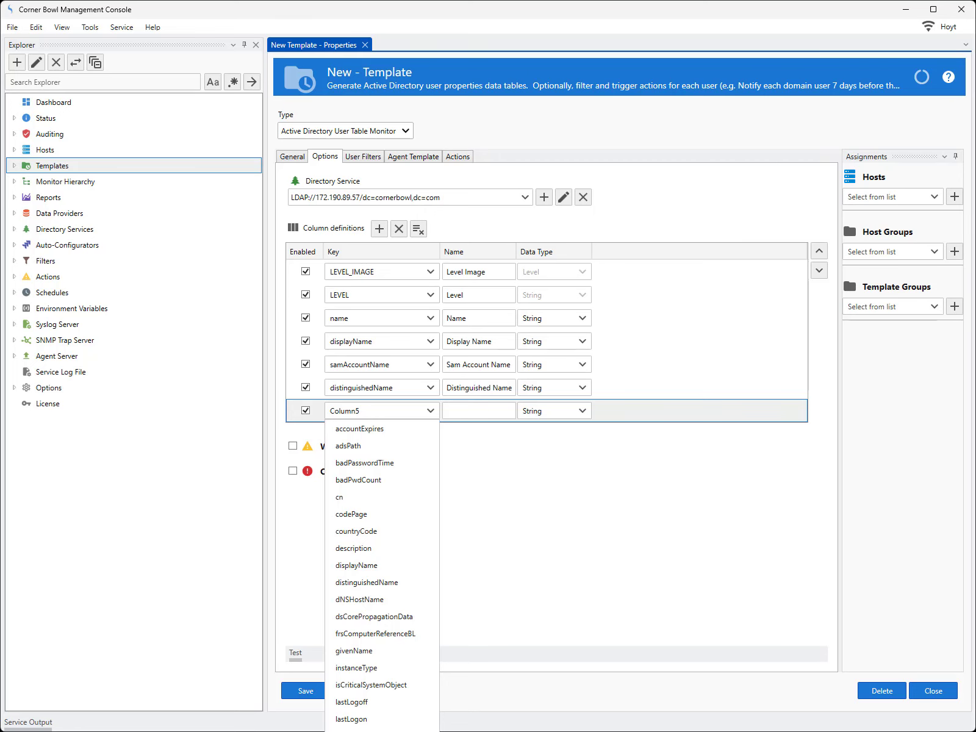
click(419, 731)
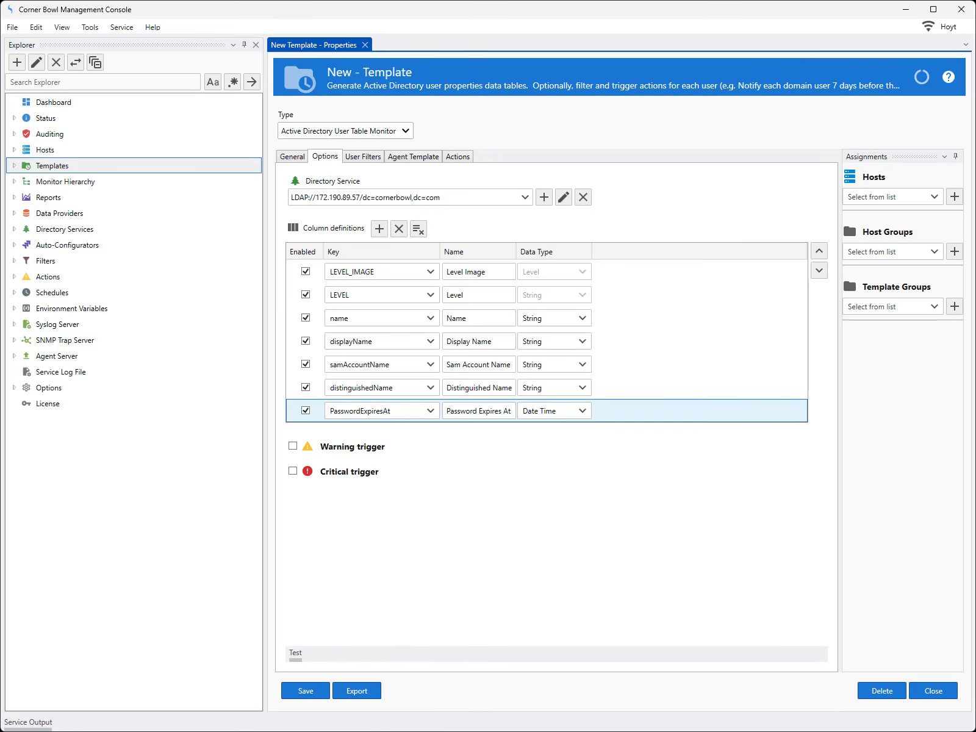
Add a column definition with the key mail.
click(379, 229)
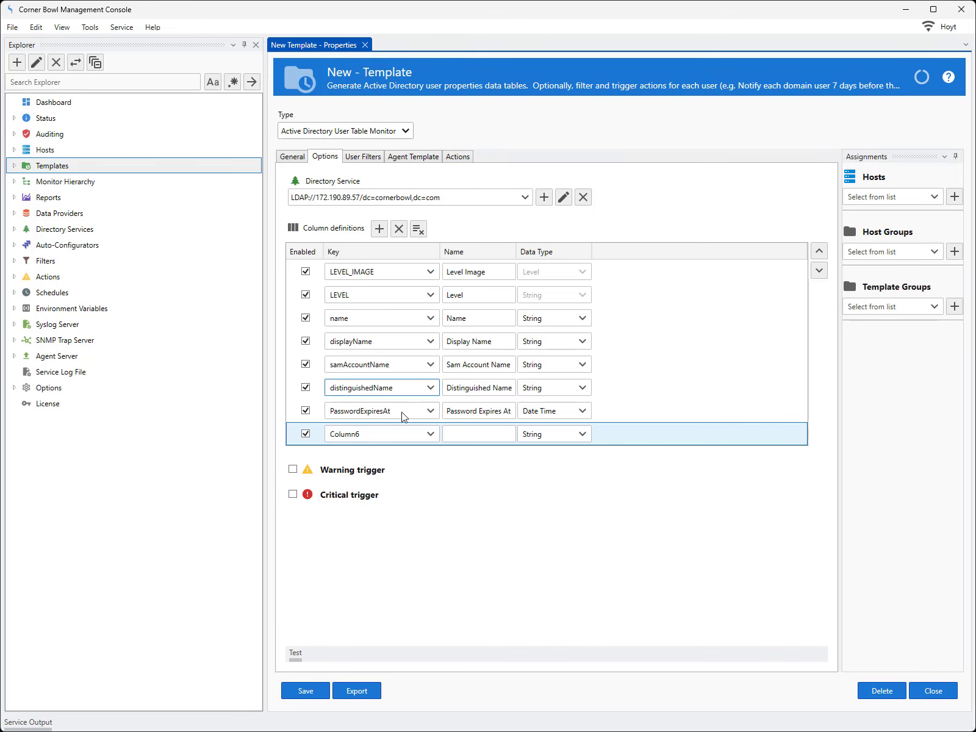
click(430, 434)
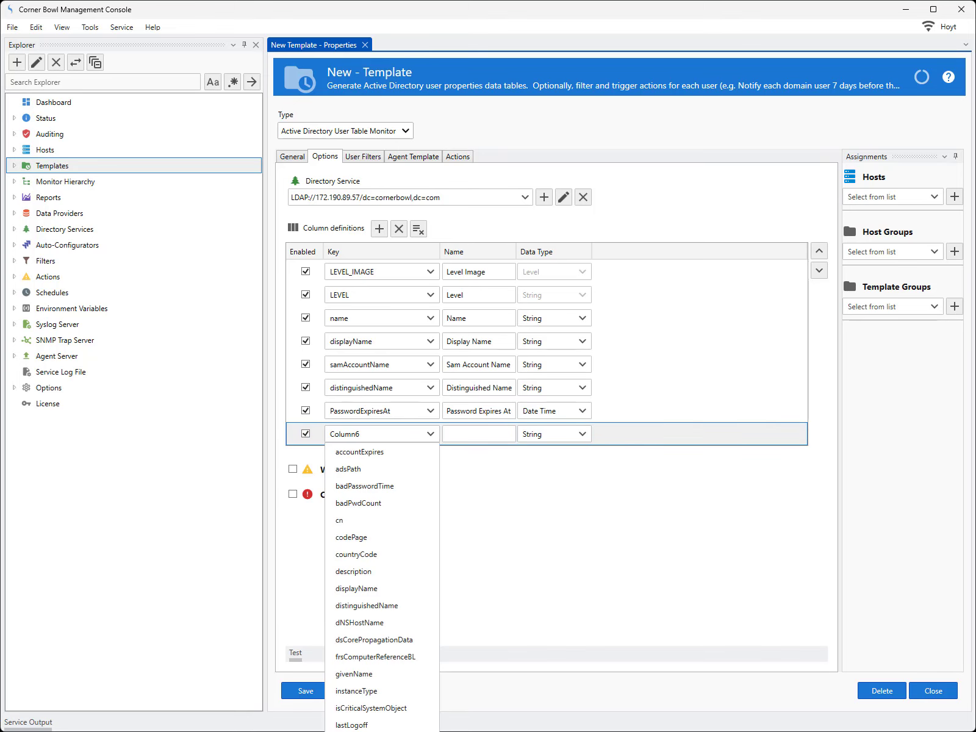
click(378, 731)
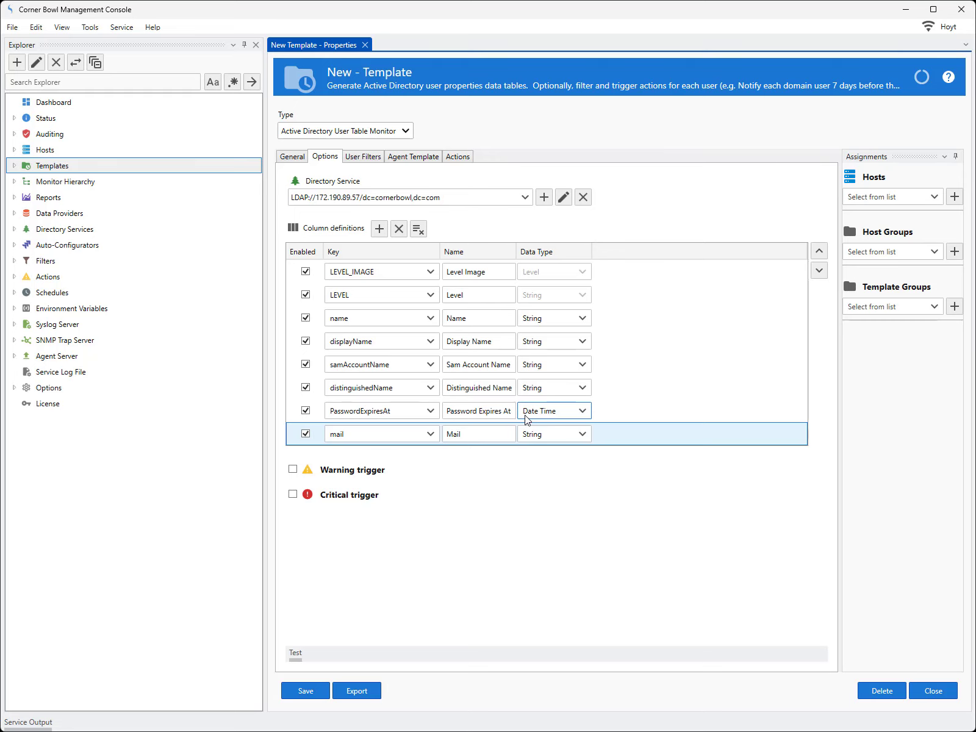
Enable the warning trigger and add a criterion based on PasswordExpiresAt.
click(293, 469)
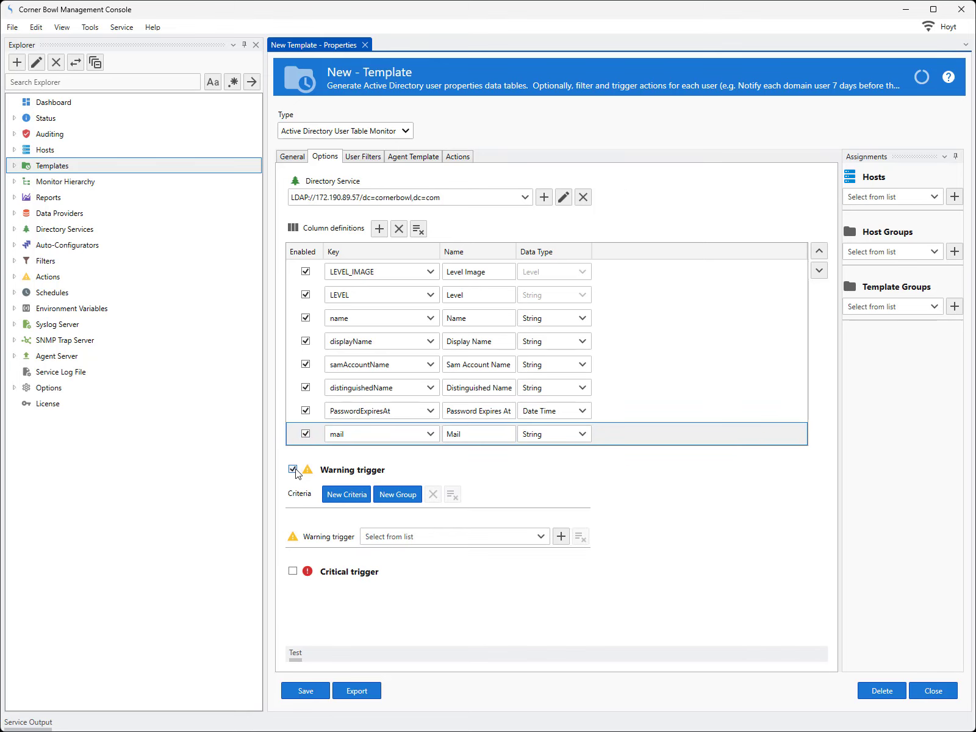
click(339, 496)
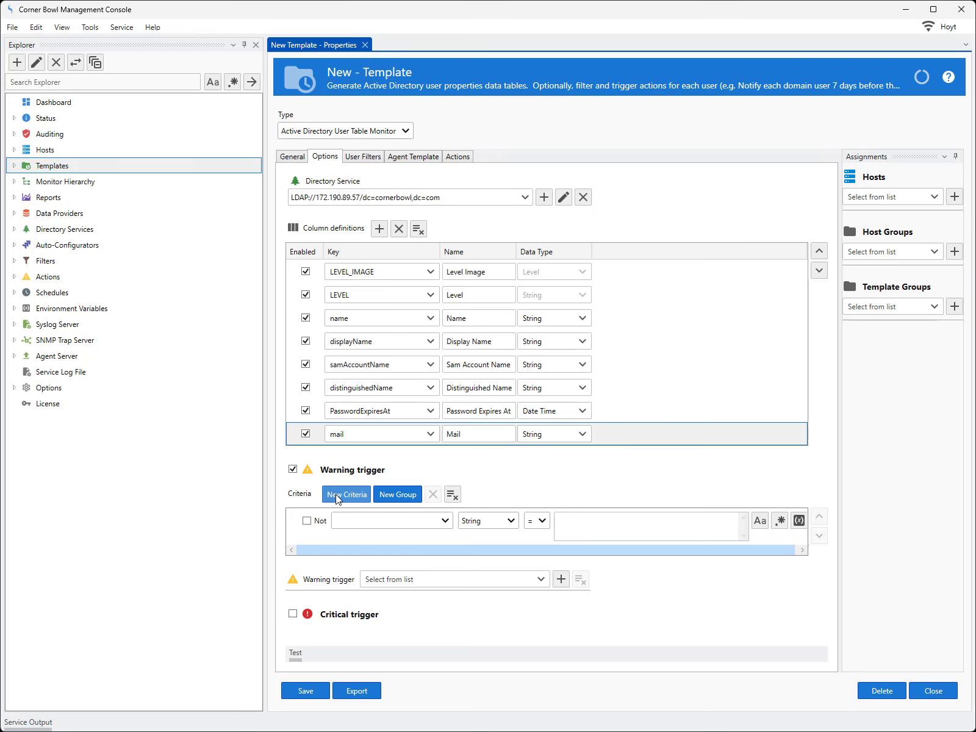
click(444, 521)
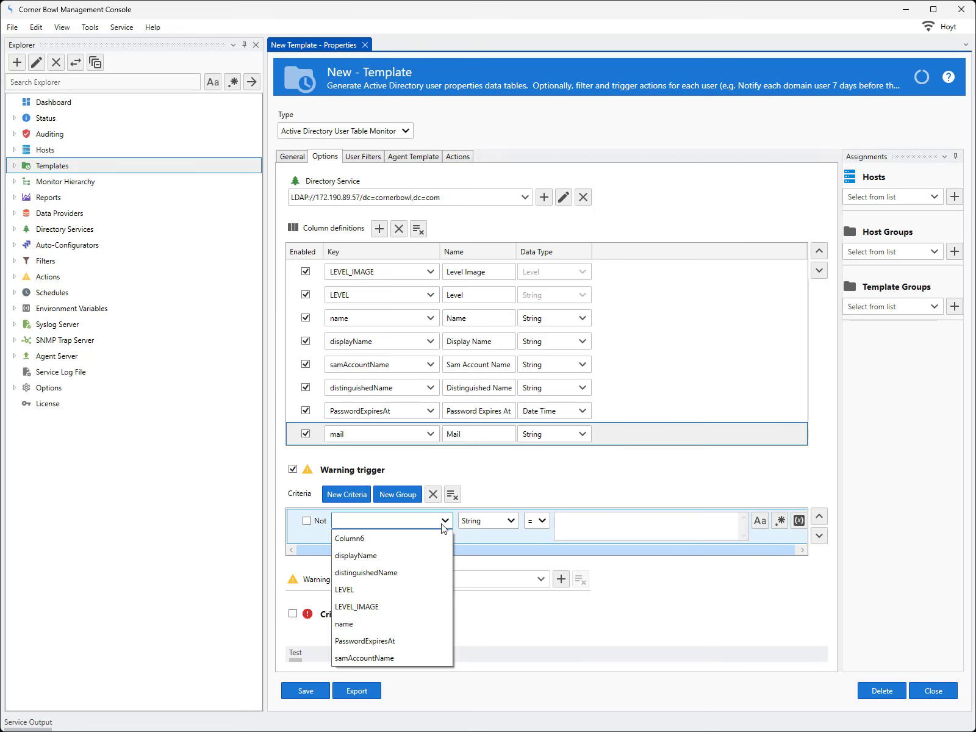
click(399, 641)
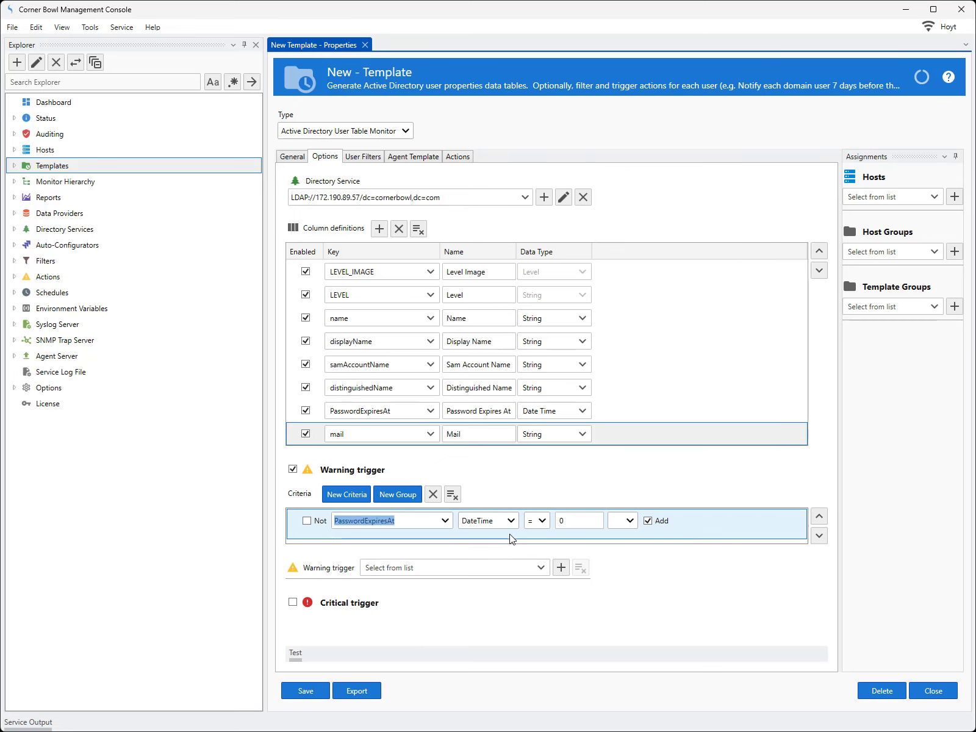
Set the warning criterion to less than (<) 7 Days with the Add option turned off.
click(536, 522)
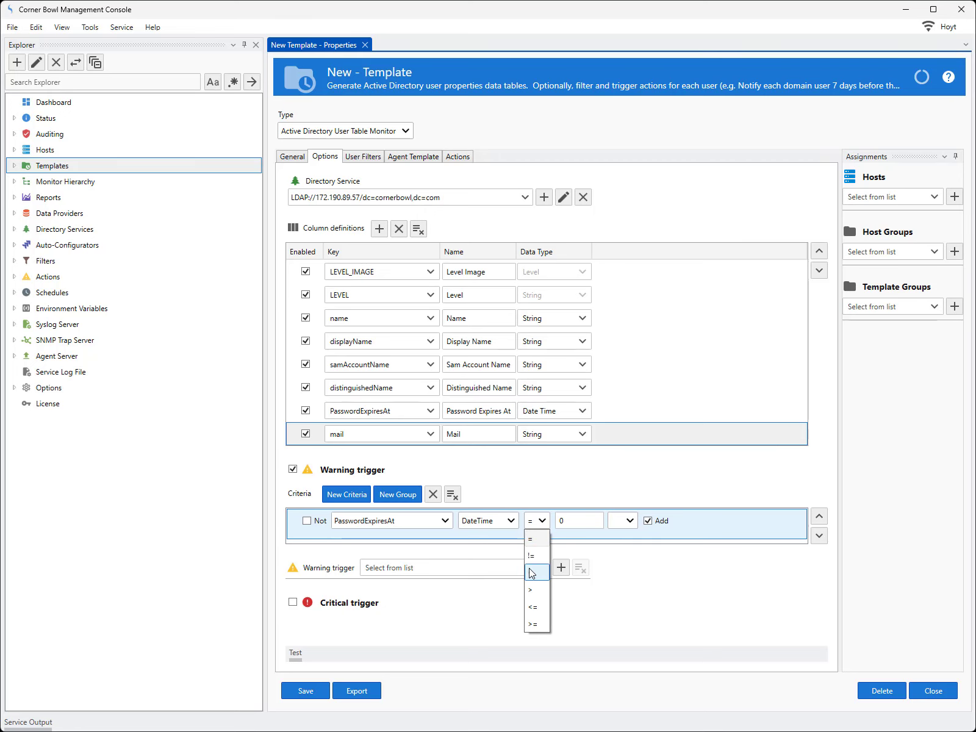
click(530, 573)
double_click(564, 520)
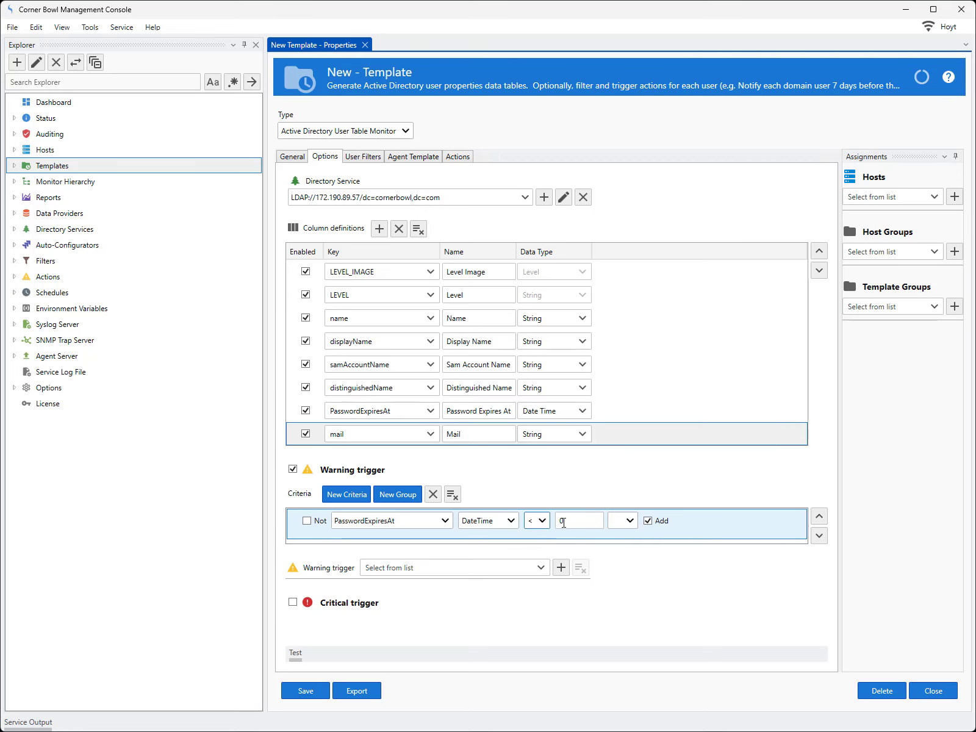
text(7)
click(623, 520)
click(624, 607)
click(654, 522)
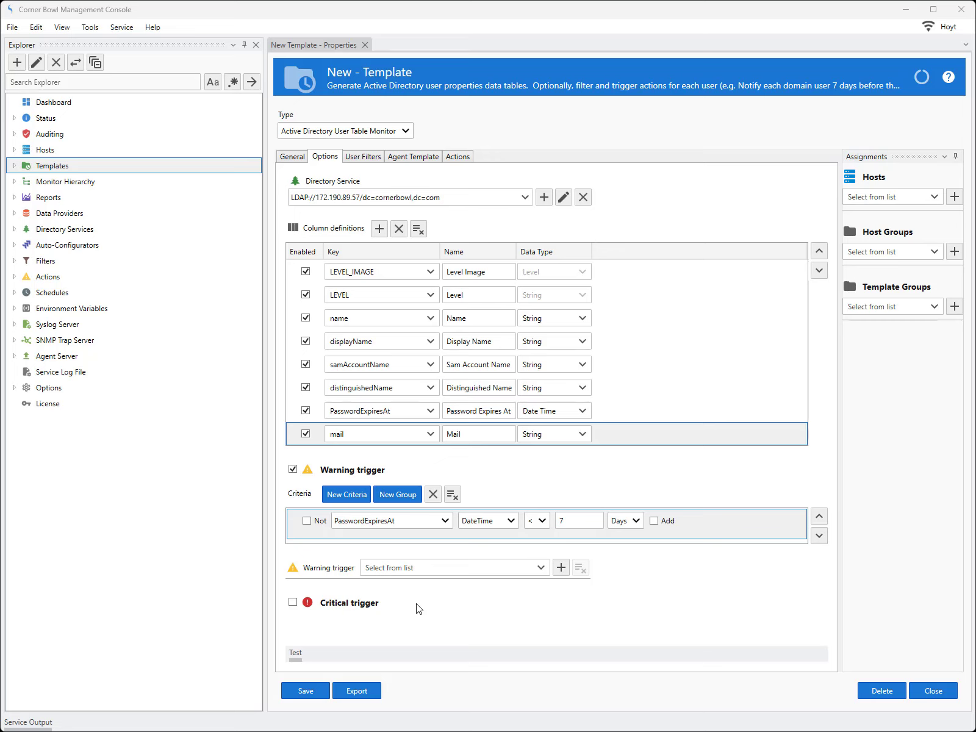
Assign the Email Password Expiry action from the sample email actions to the warning trigger.
click(541, 568)
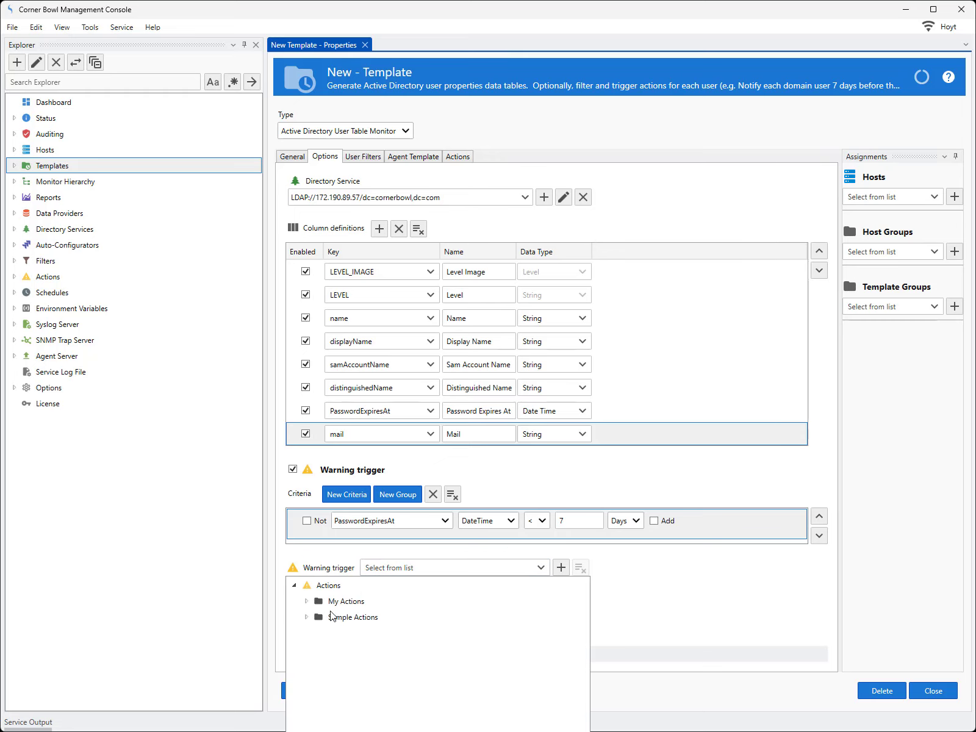
click(309, 617)
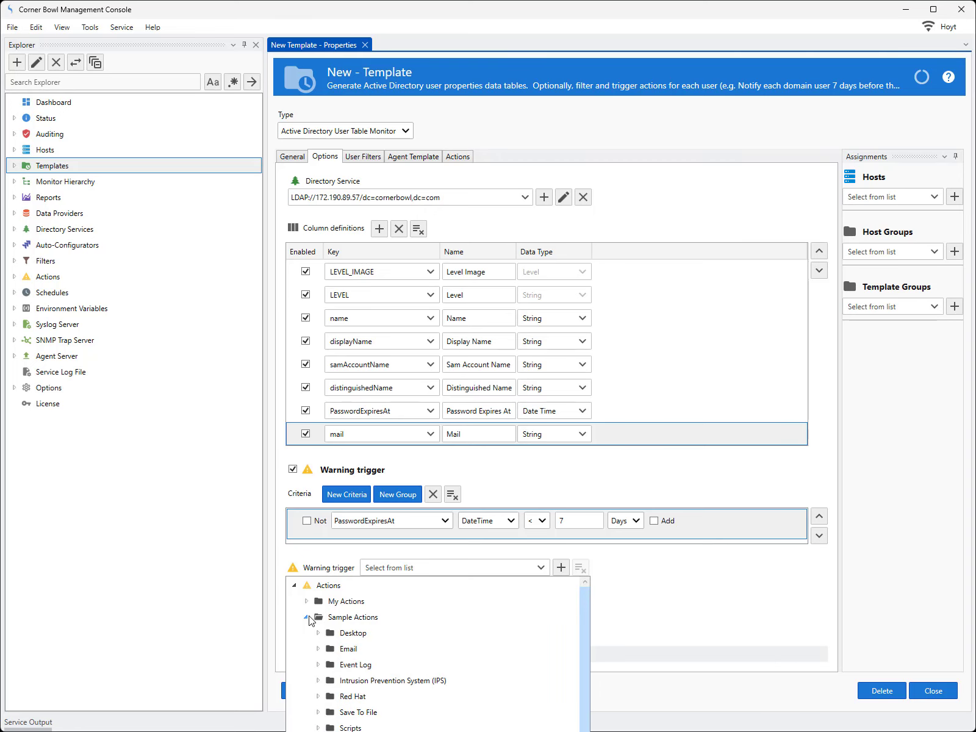
click(319, 649)
scroll(353, 652, down, 3)
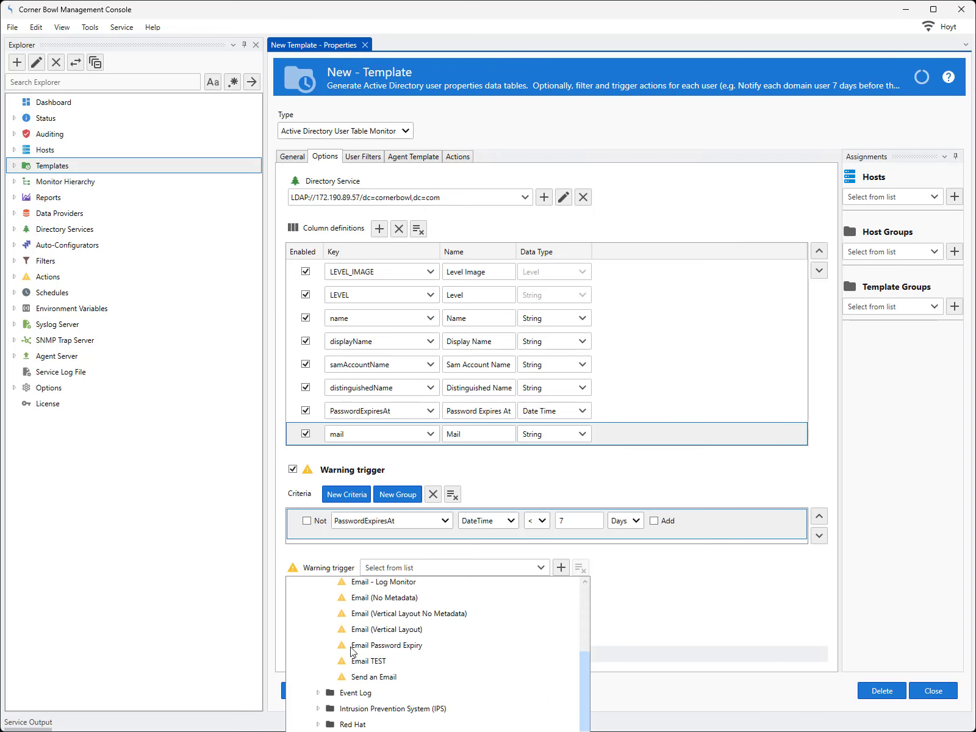
click(373, 647)
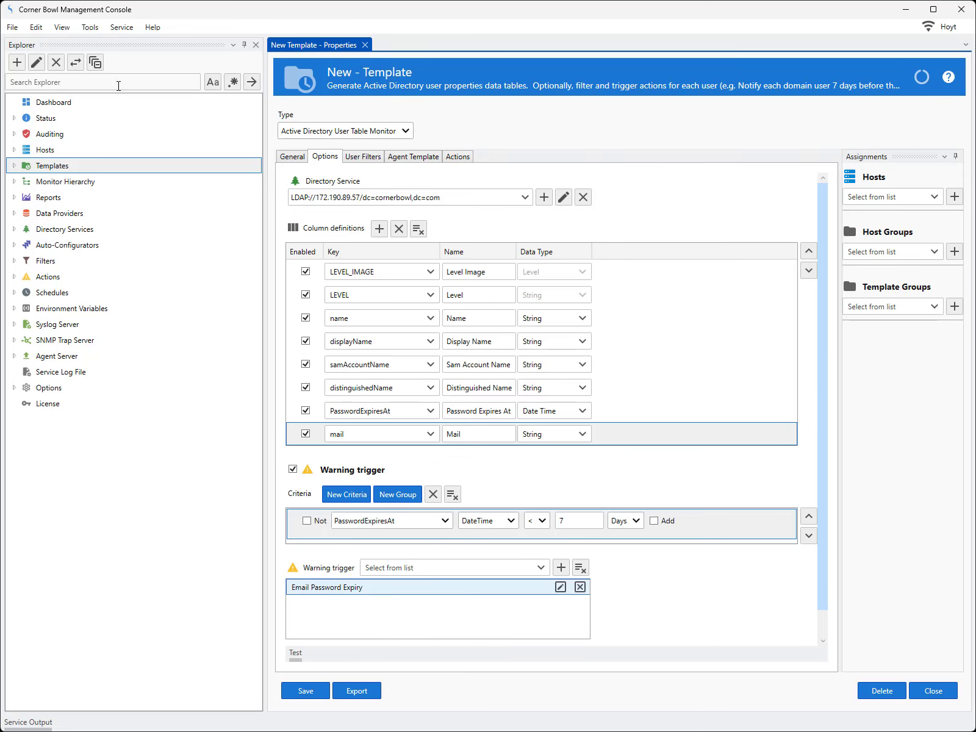
click(90, 28)
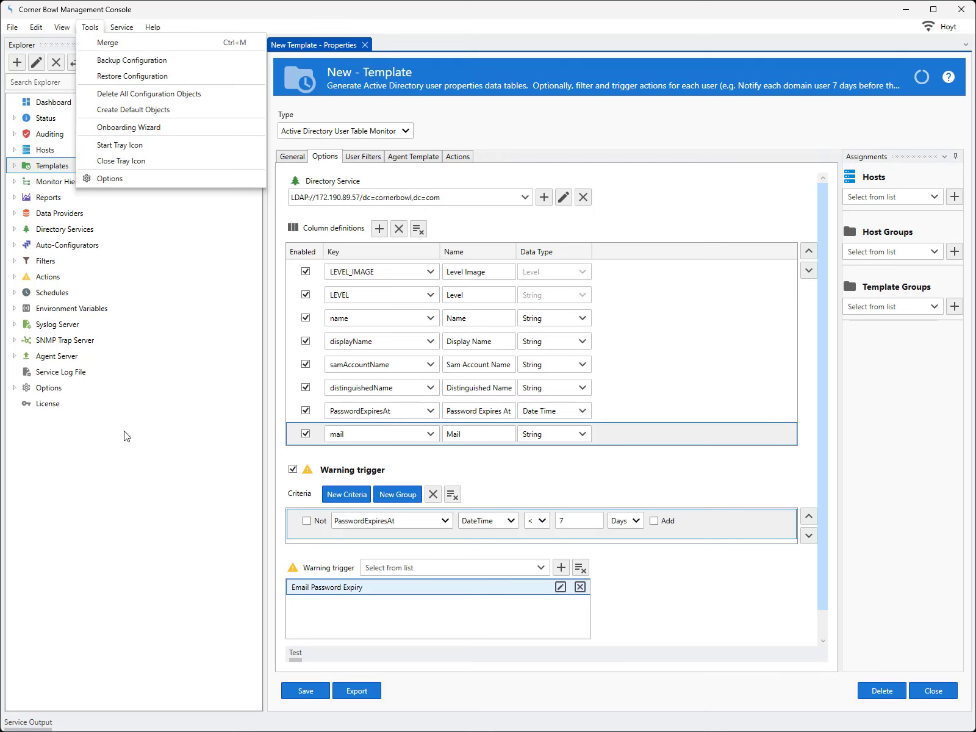
click(128, 467)
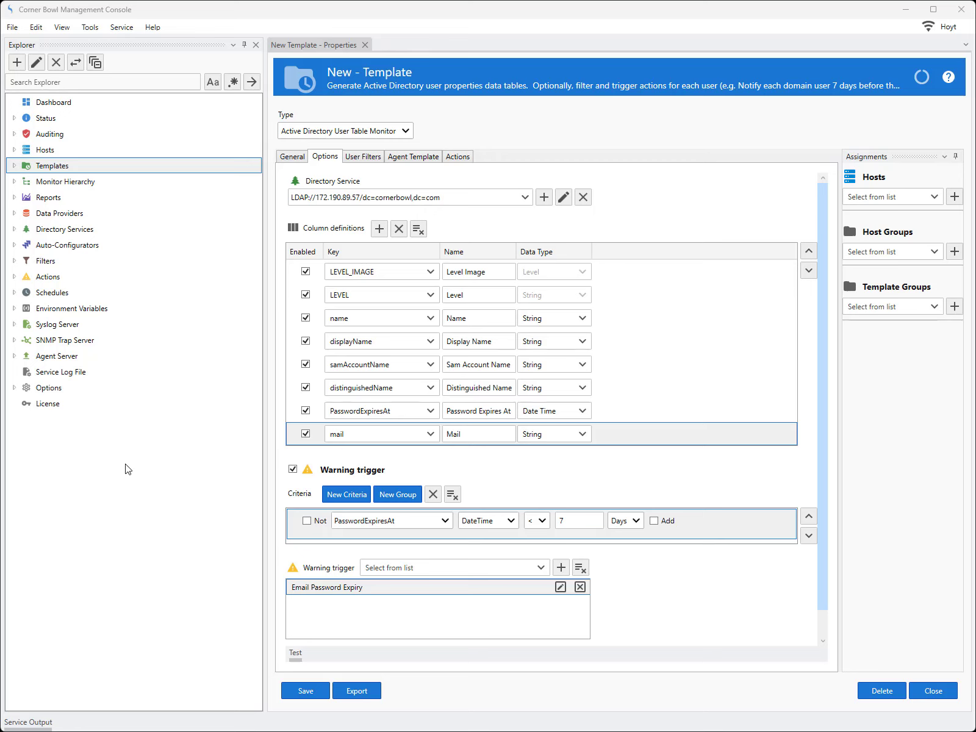
Enable the critical trigger and add a criterion based on PasswordExpiresAt.
scroll(823, 453, down, 1)
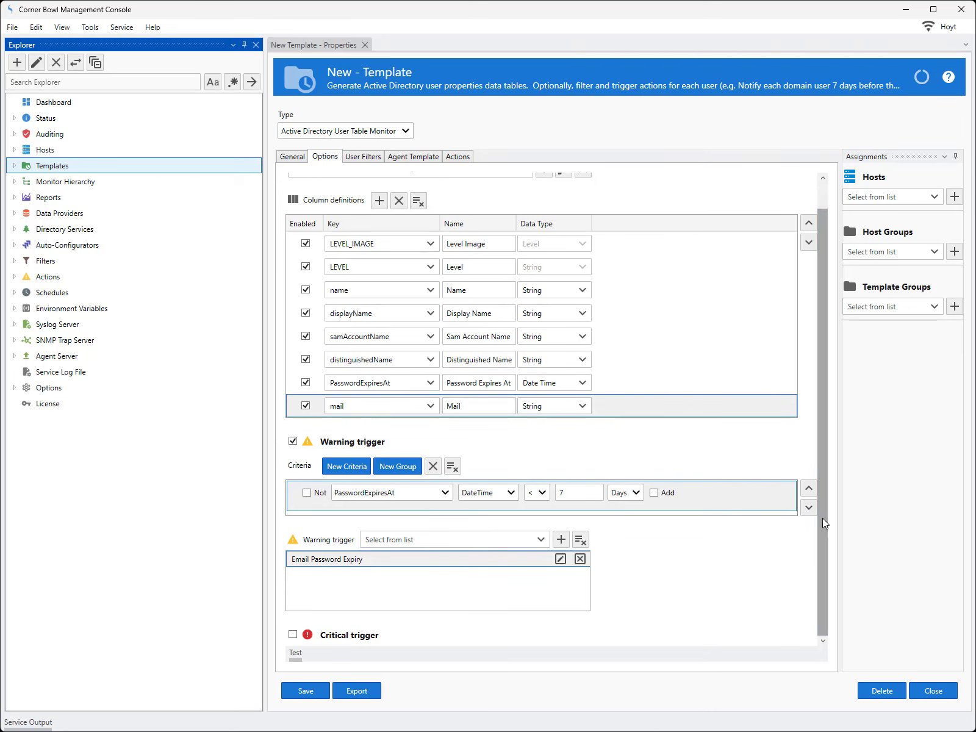
click(293, 635)
scroll(821, 559, down, 3)
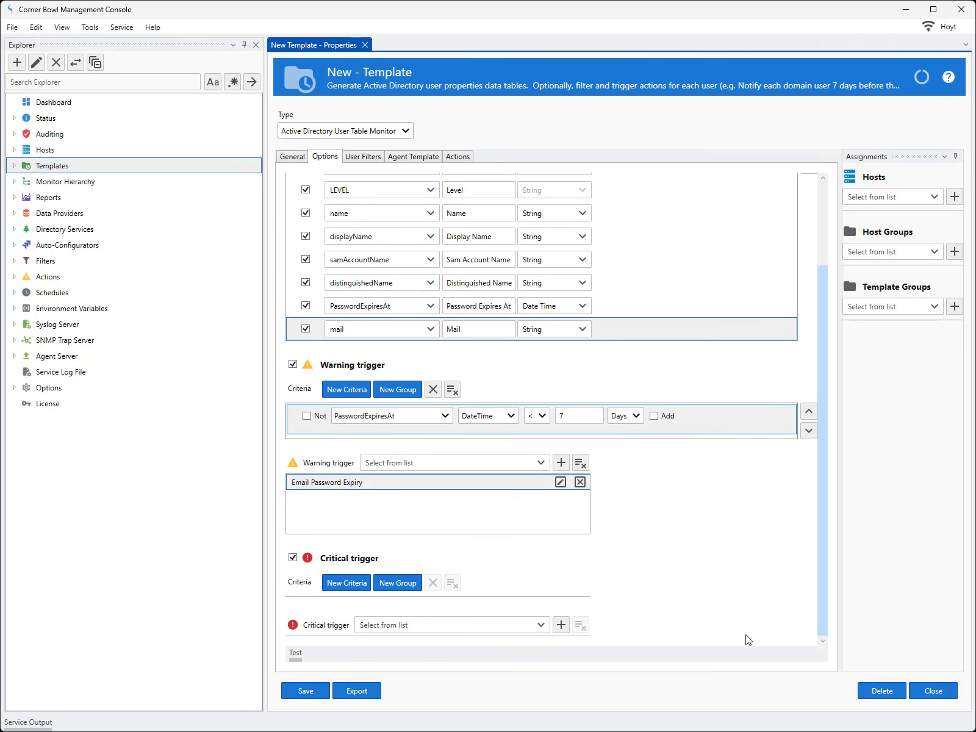
click(348, 583)
click(397, 609)
click(371, 727)
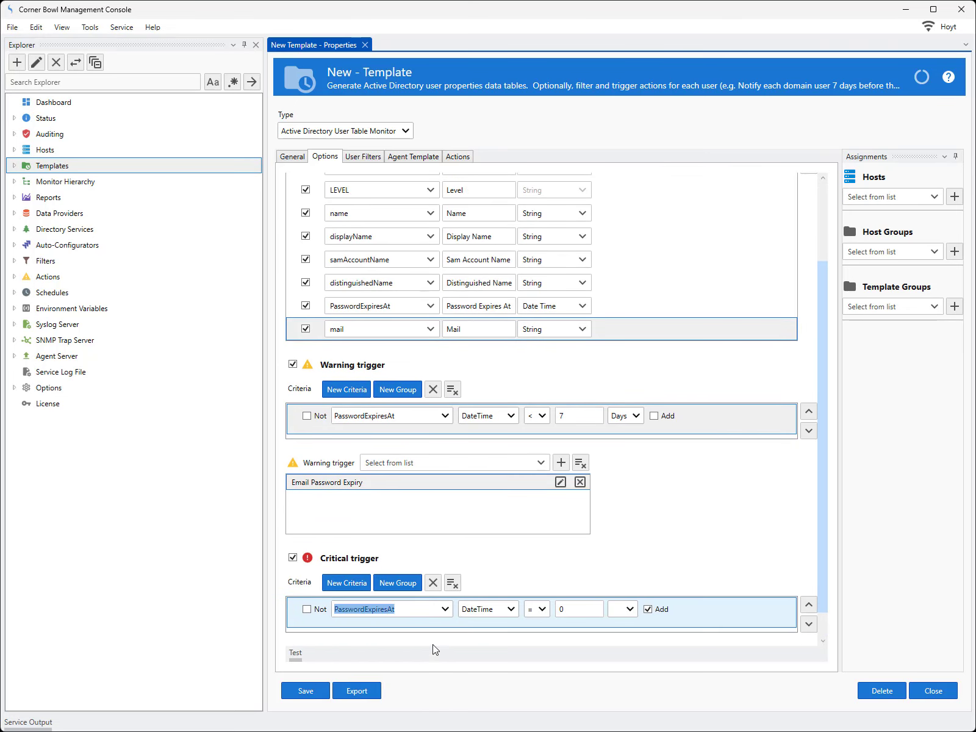
Set the critical criterion to less than (<) 1 Days with the Add option turned off.
click(537, 609)
click(536, 657)
click(568, 609)
text(1)
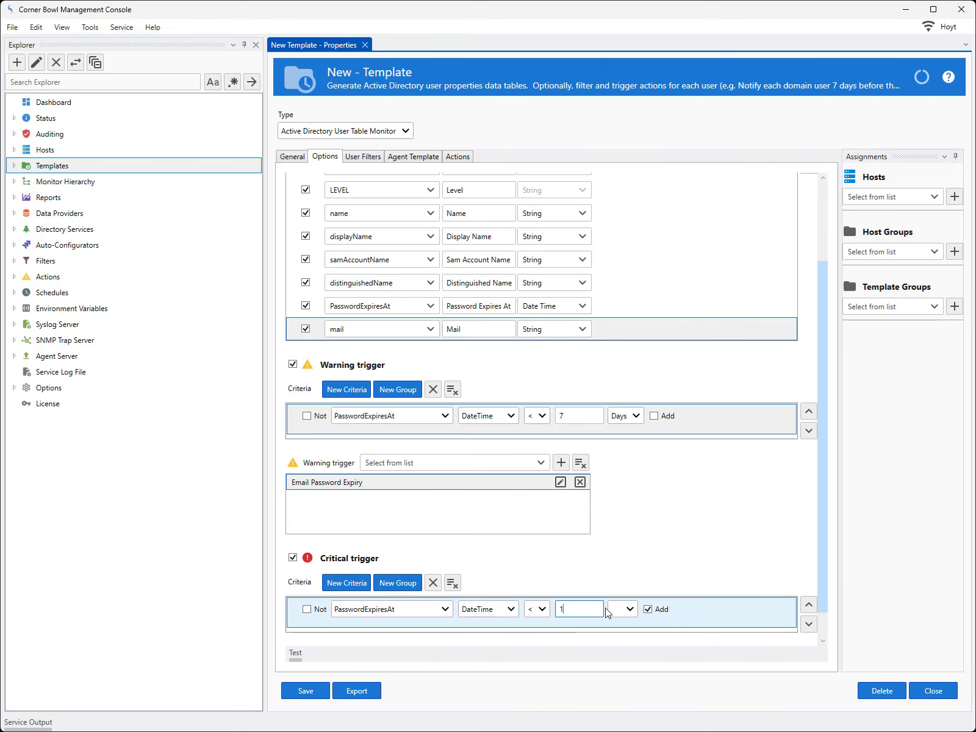
click(621, 609)
click(629, 693)
click(653, 609)
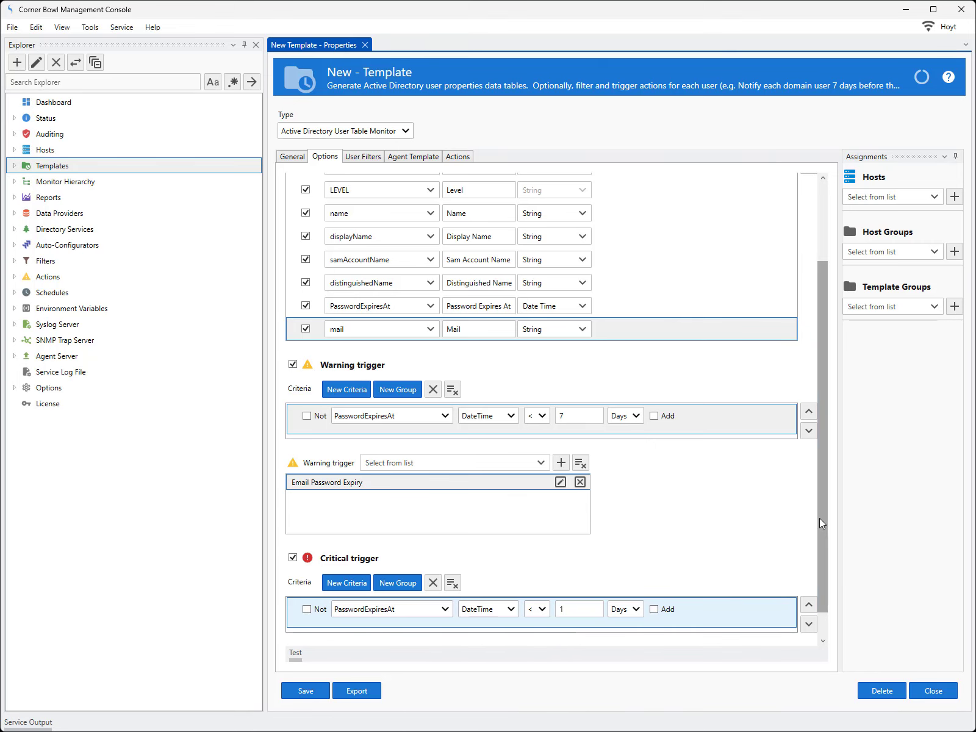
Assign the Email Password Expiry action from the sample email actions to the critical trigger.
scroll(818, 518, down, 1)
click(537, 625)
click(306, 675)
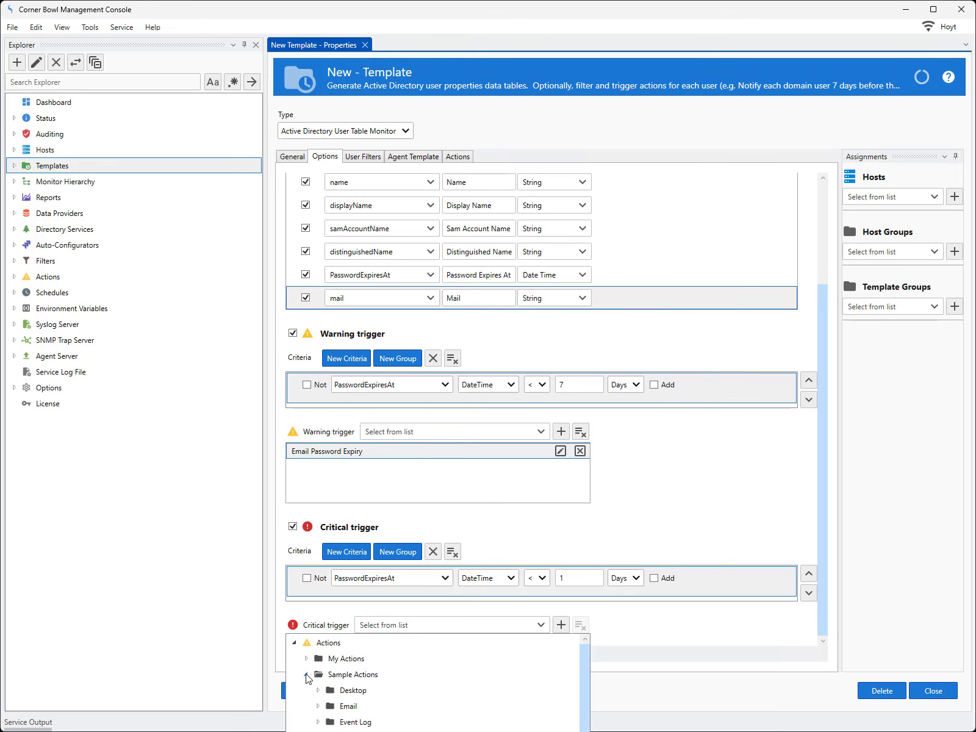
click(318, 706)
scroll(377, 679, down, 3)
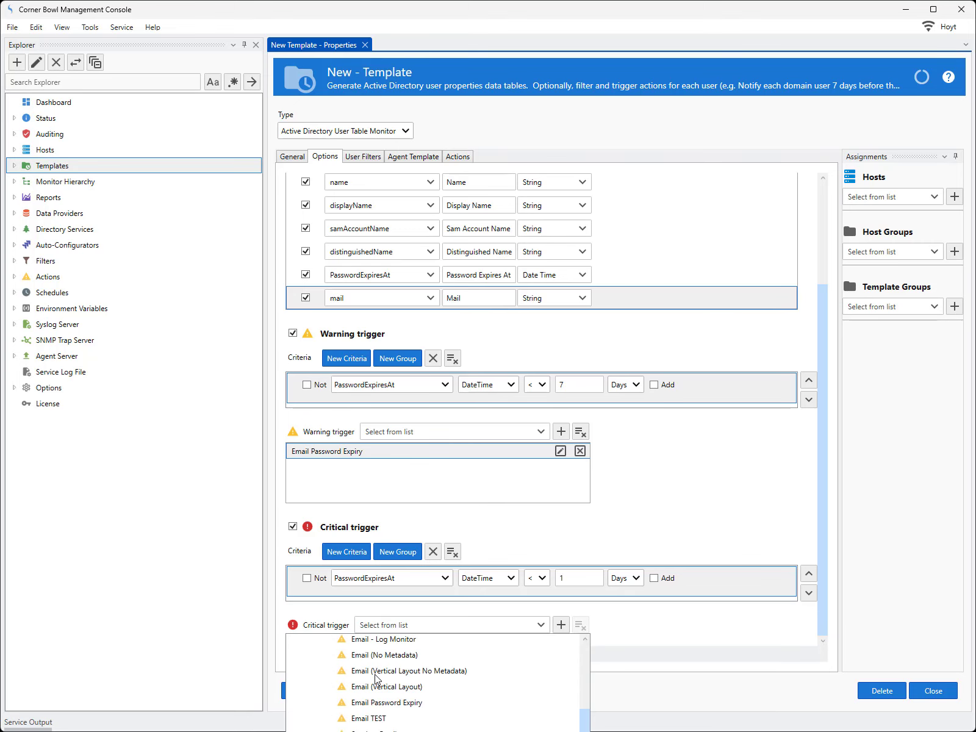
click(379, 705)
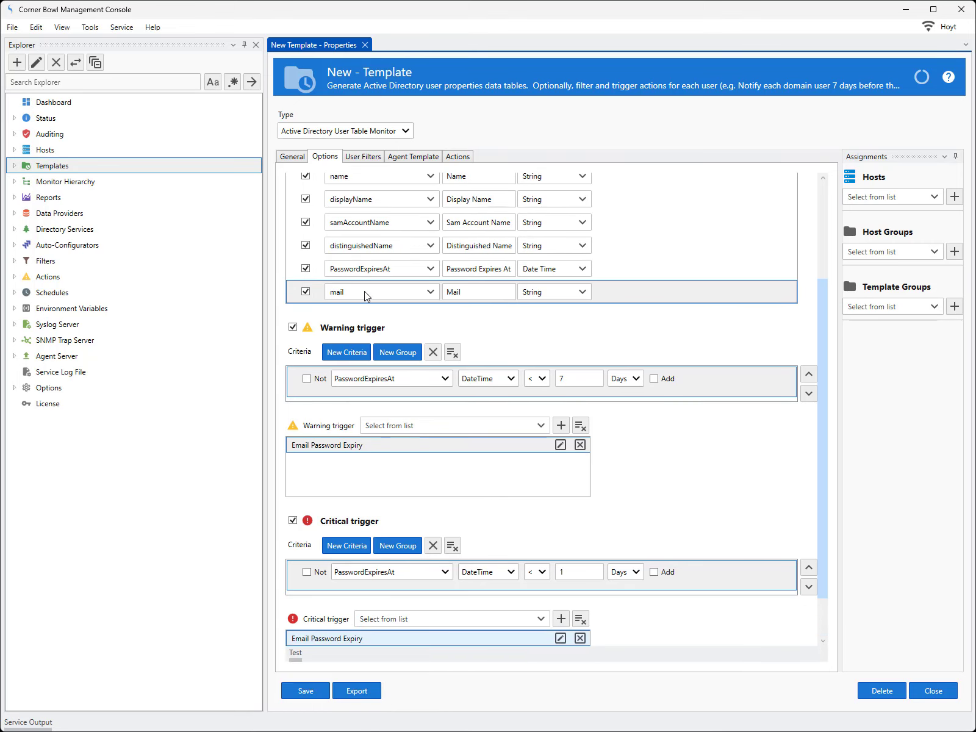
Replace all default entries in the template's filtered-out groups and users with the groups Apollo17, Atlantis and Endeavour.
click(359, 156)
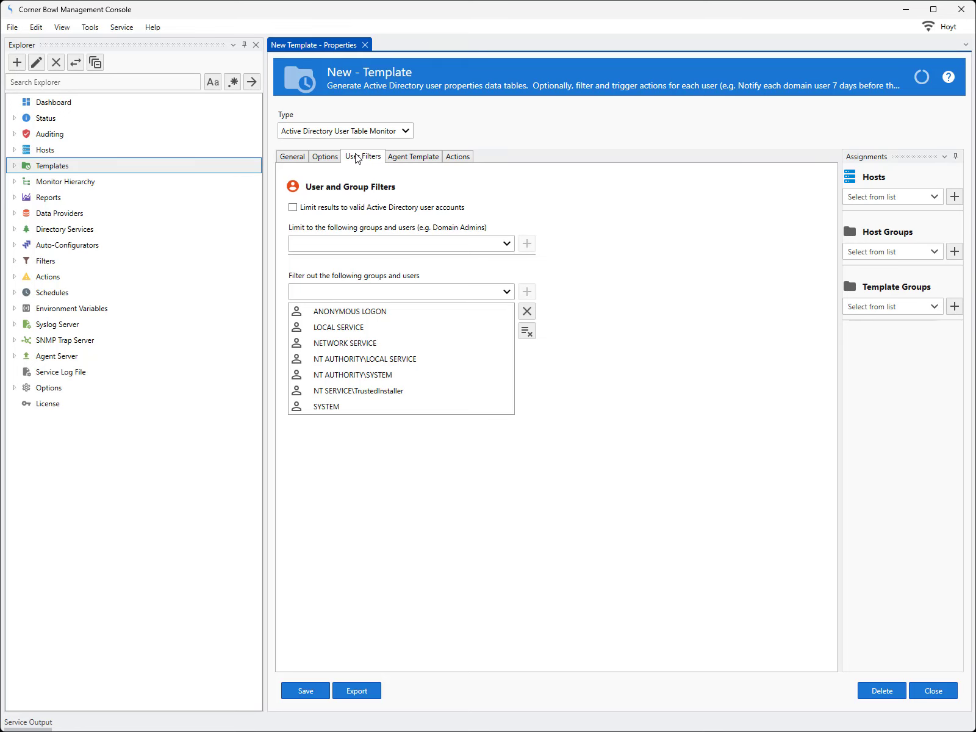
click(526, 331)
click(506, 291)
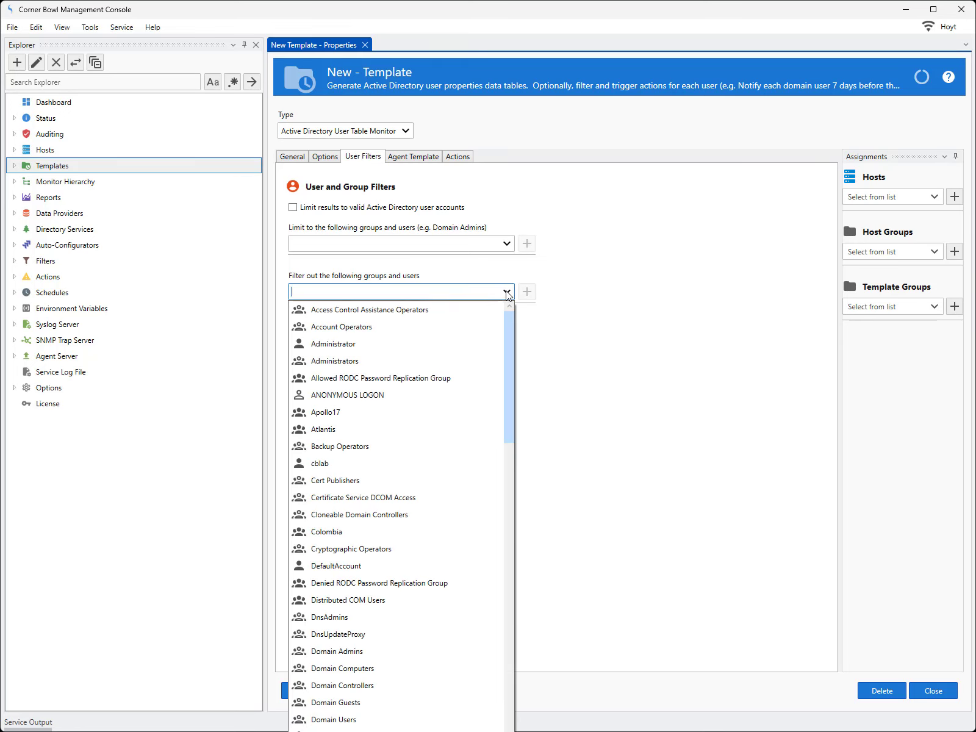
click(311, 413)
click(504, 291)
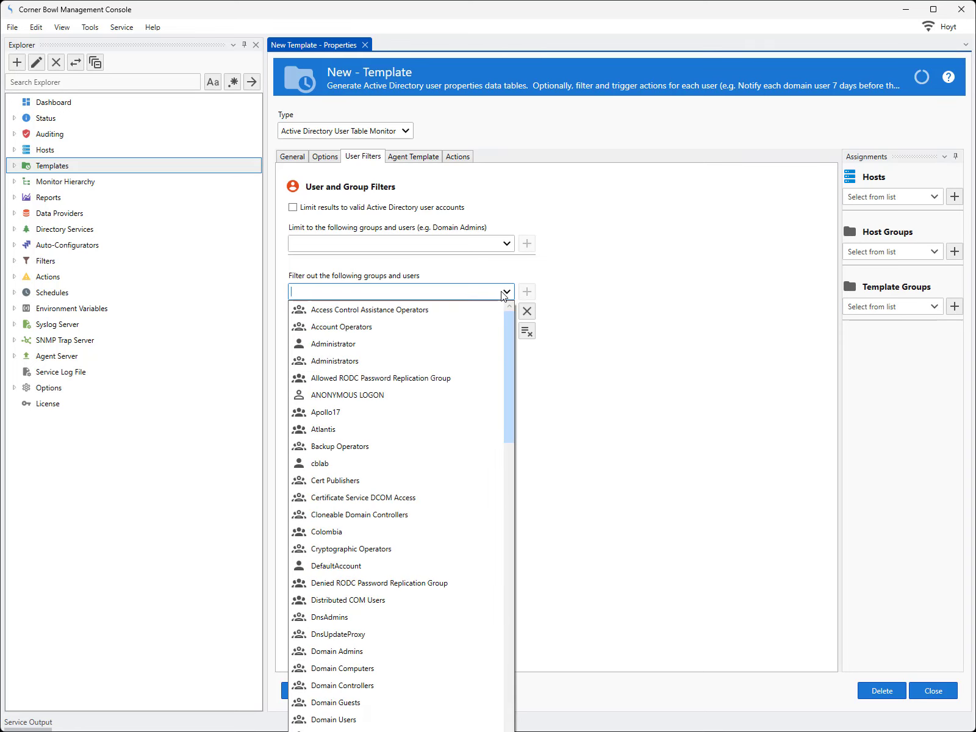
click(329, 429)
click(505, 291)
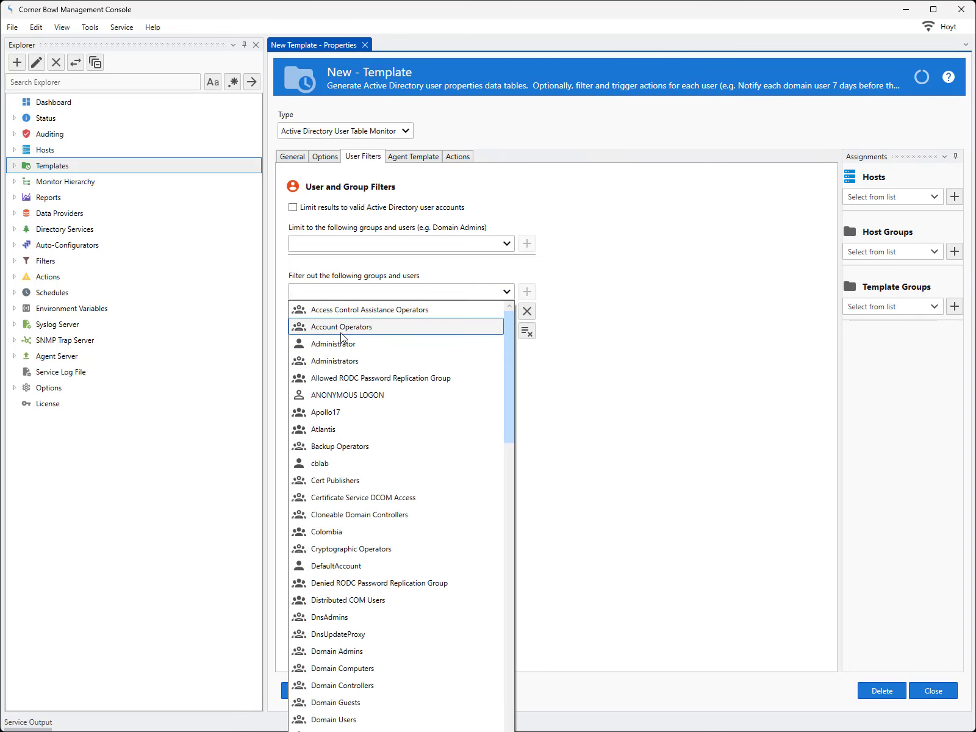
scroll(340, 584, down, 4)
click(329, 562)
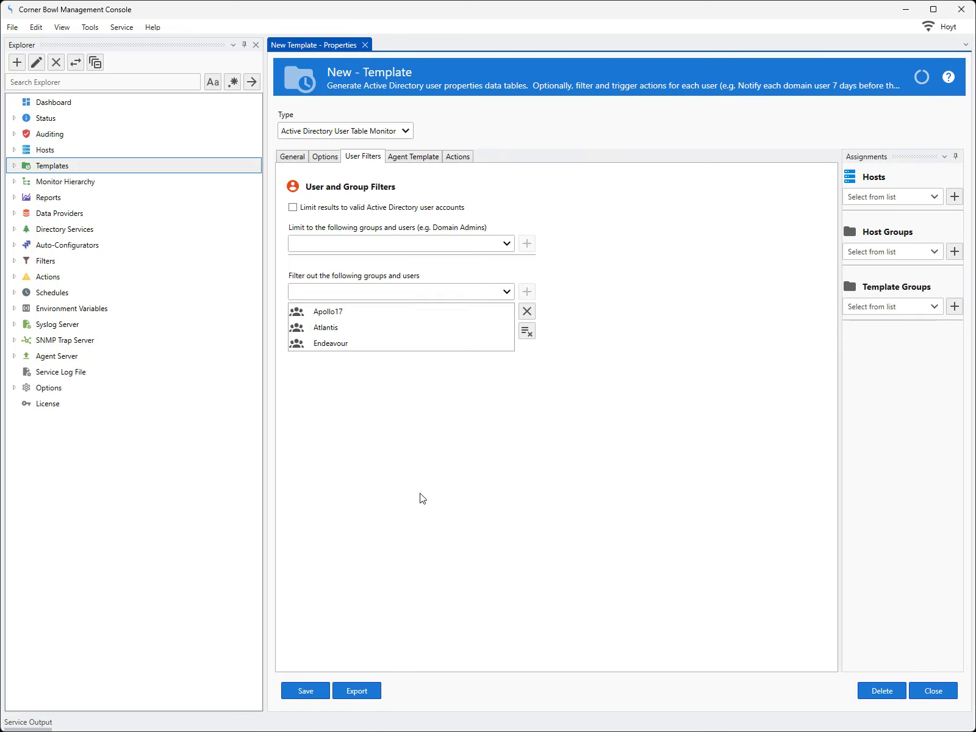
Add the krbtgt account to the template's filtered-out groups and users.
click(506, 291)
scroll(322, 583, down, 4)
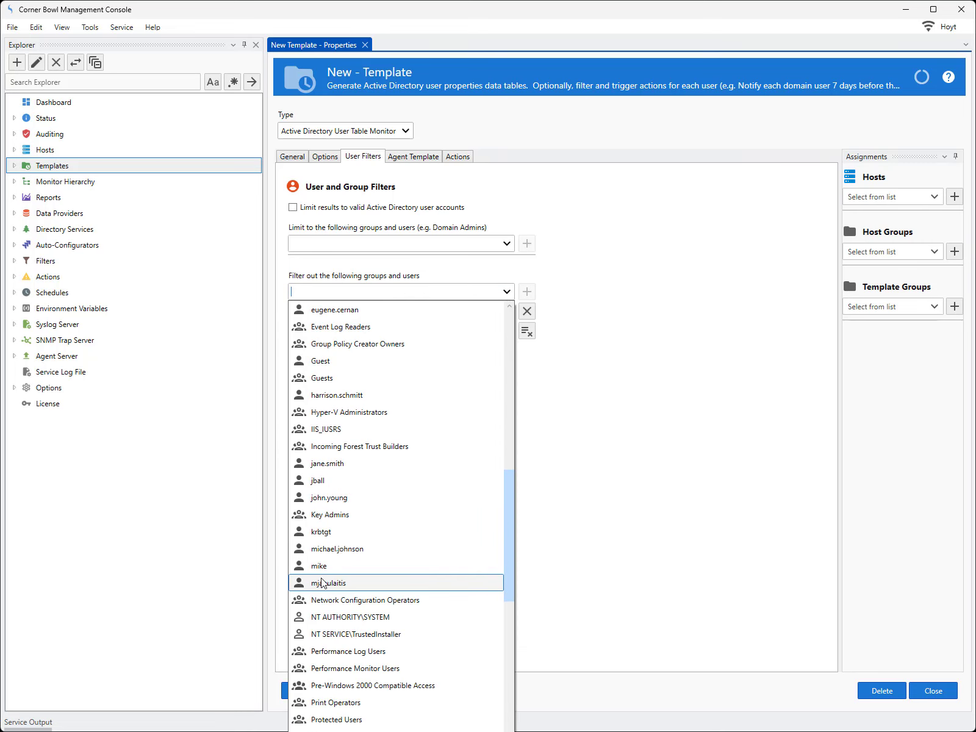
click(322, 535)
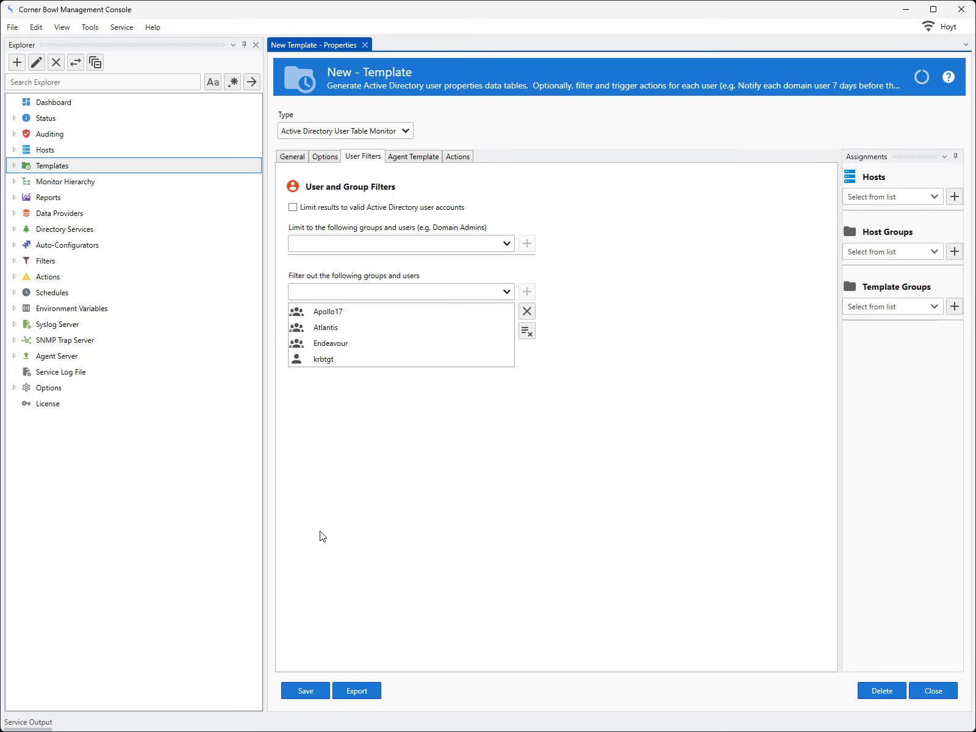
Assign the Email action from the sample email actions to the template's On Complete event.
click(403, 160)
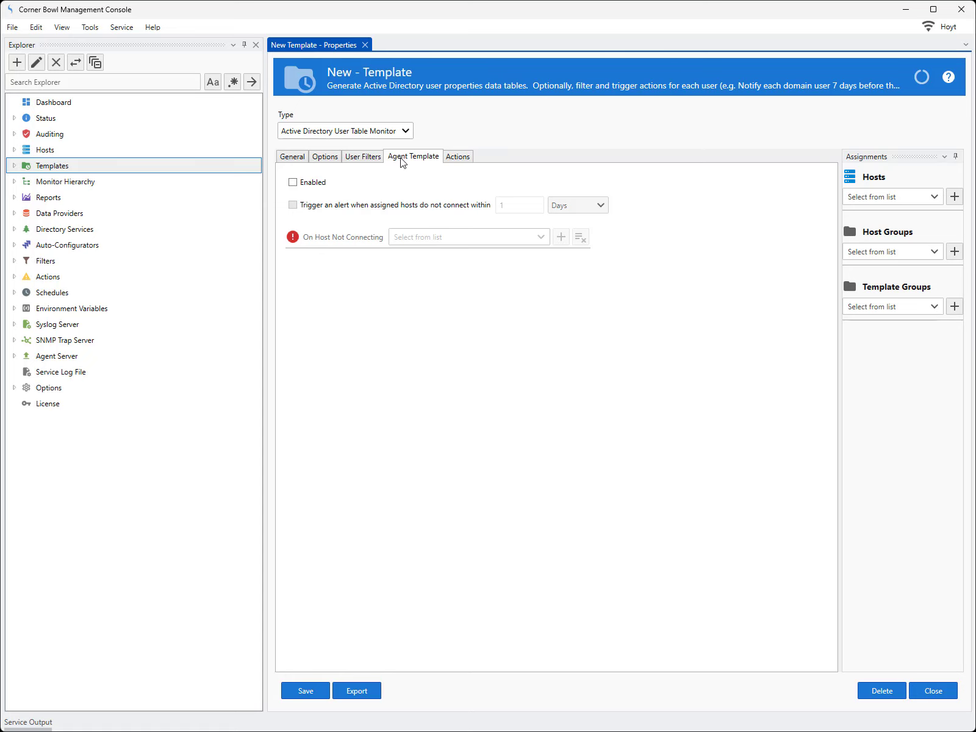
click(458, 157)
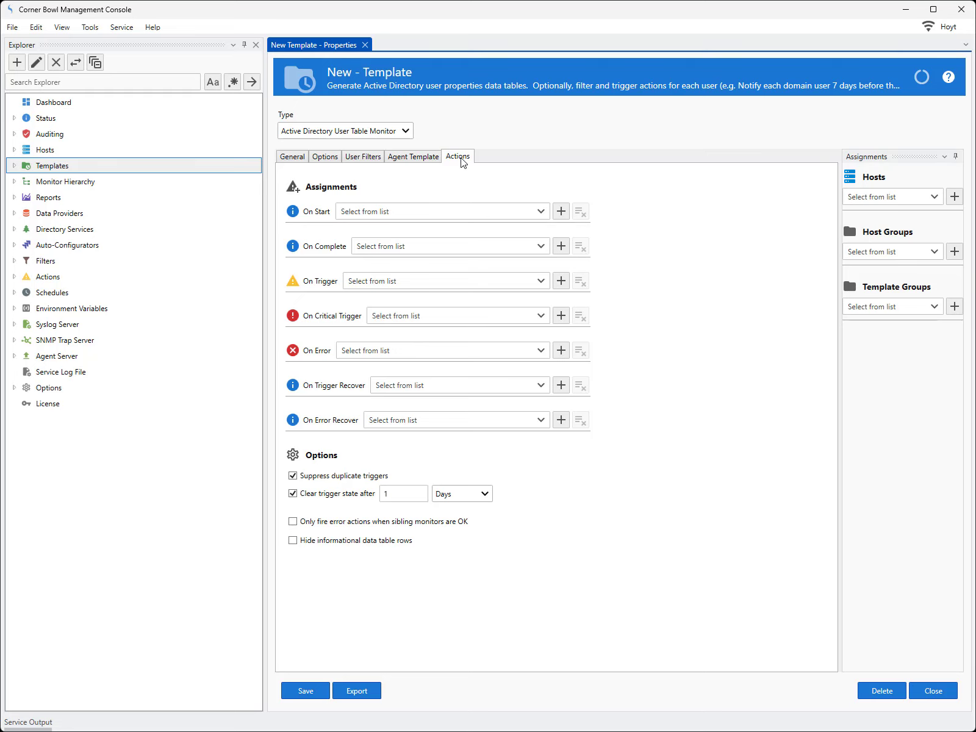
click(541, 246)
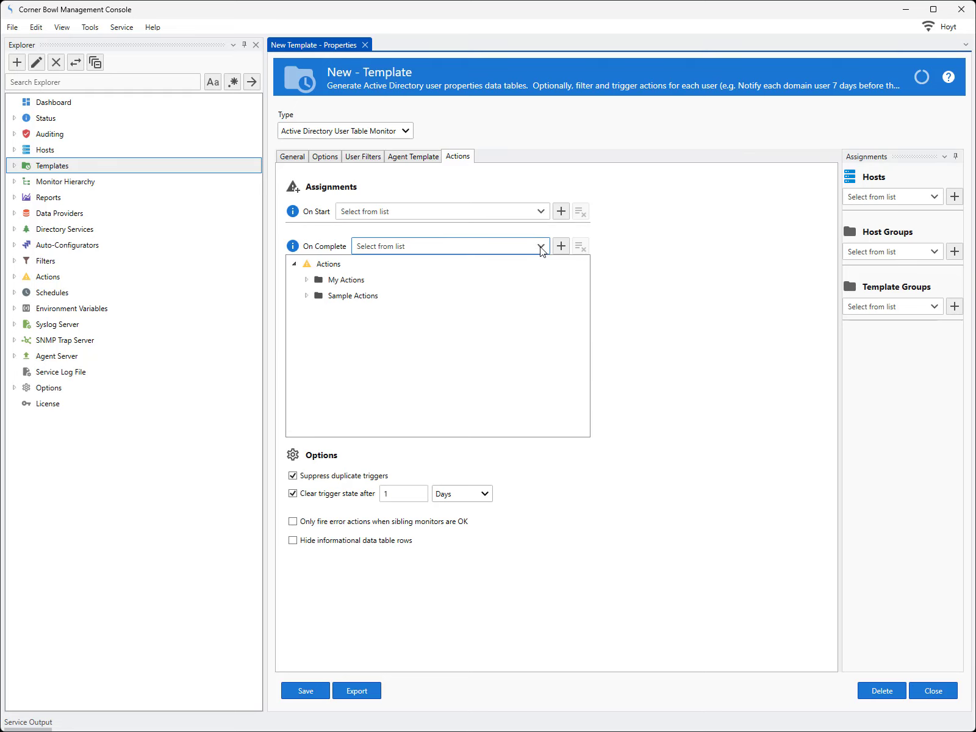
click(307, 295)
click(318, 327)
click(360, 394)
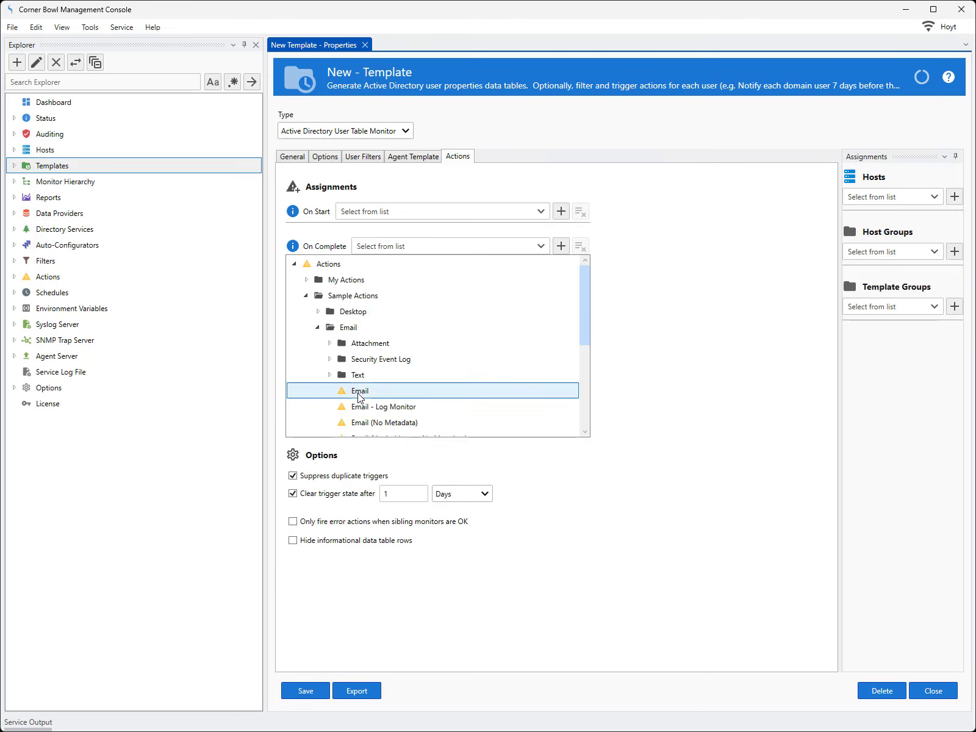
Assign the sample Email and Save To File: {NAME}.html actions to the template's On Complete event.
click(358, 394)
click(541, 246)
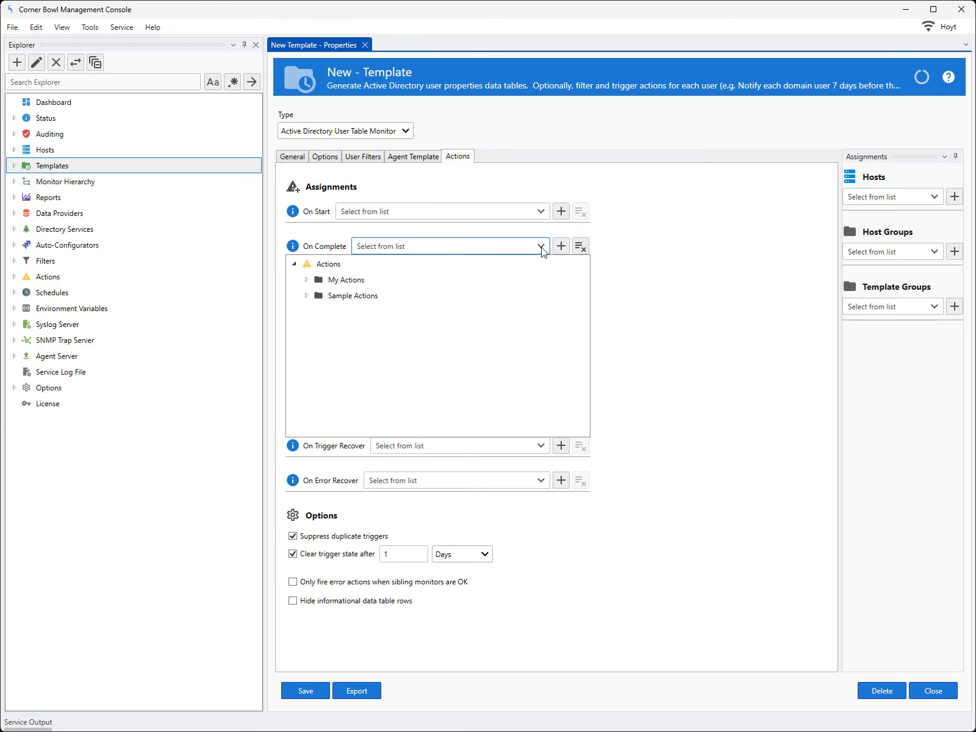
click(307, 296)
click(318, 390)
scroll(324, 398, down, 1)
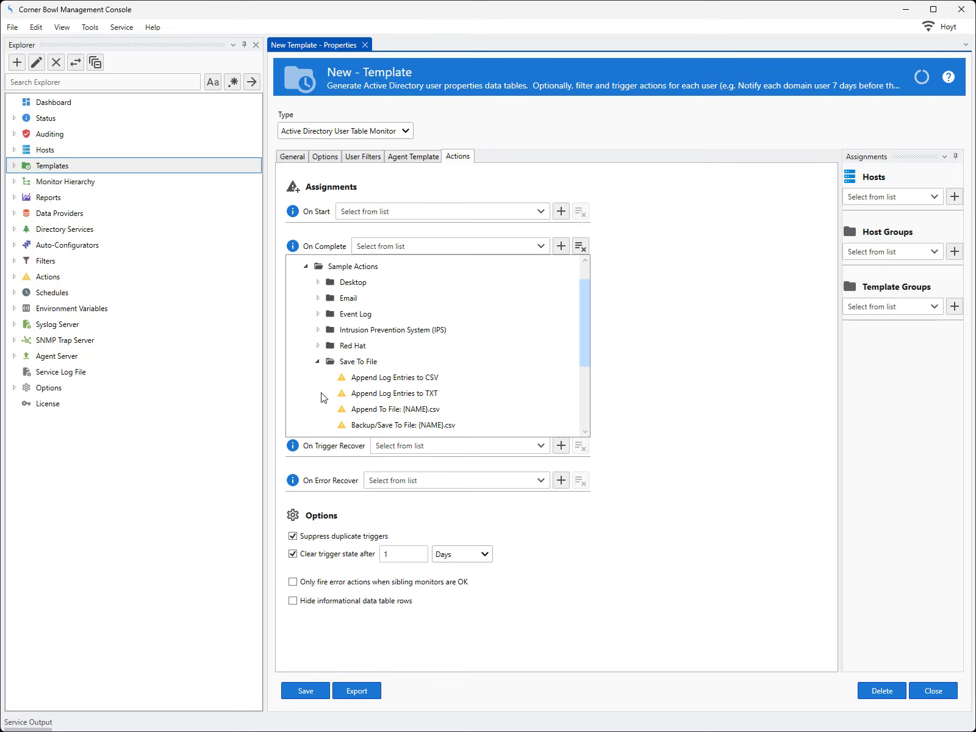
scroll(322, 397, down, 2)
click(367, 402)
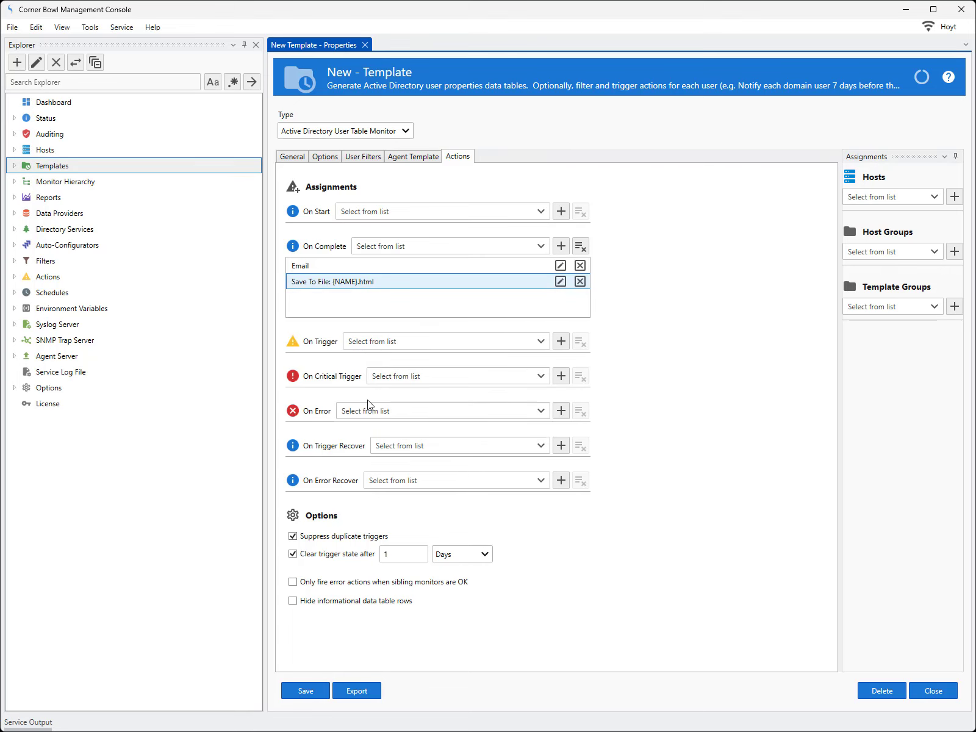
Assign the Email action from the sample email actions to the template's On Critical Trigger event.
click(541, 377)
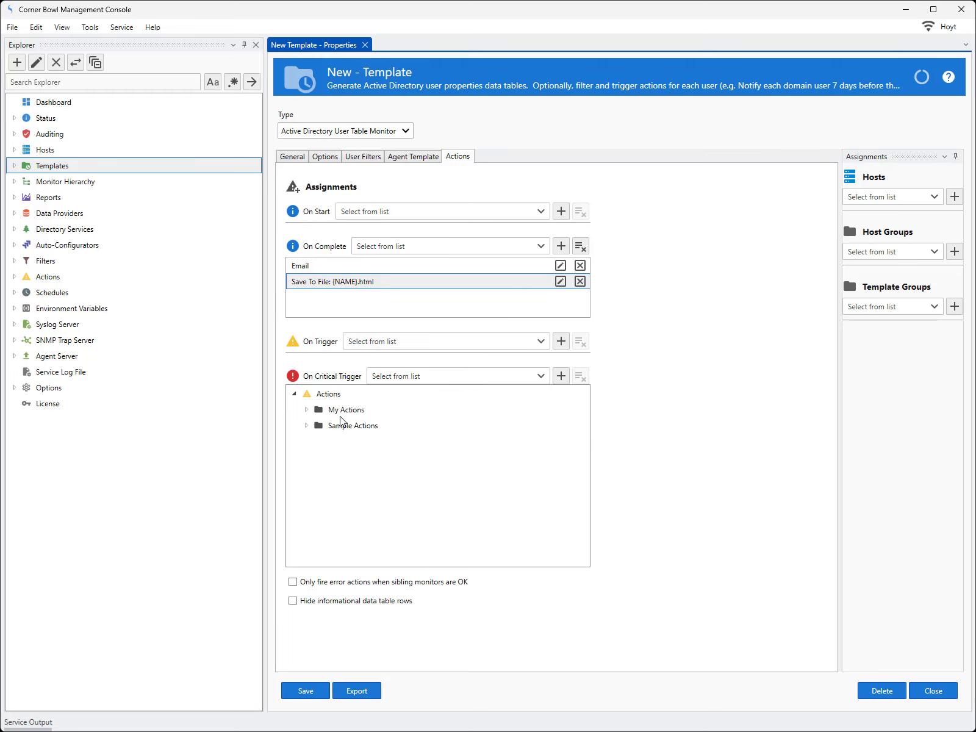
click(308, 426)
click(318, 457)
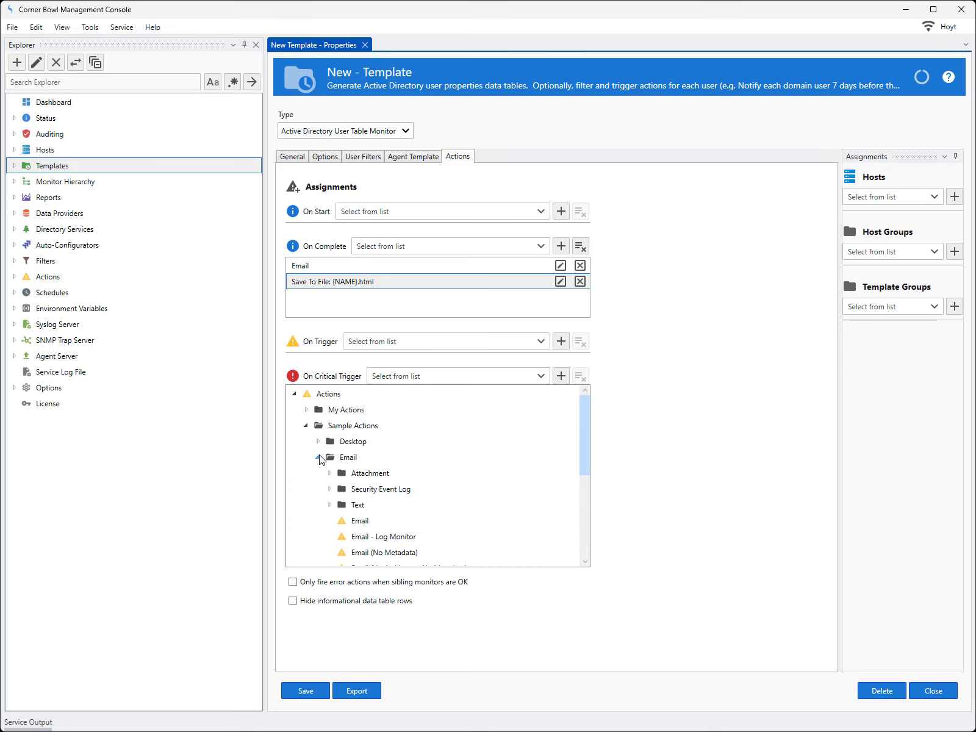
click(359, 521)
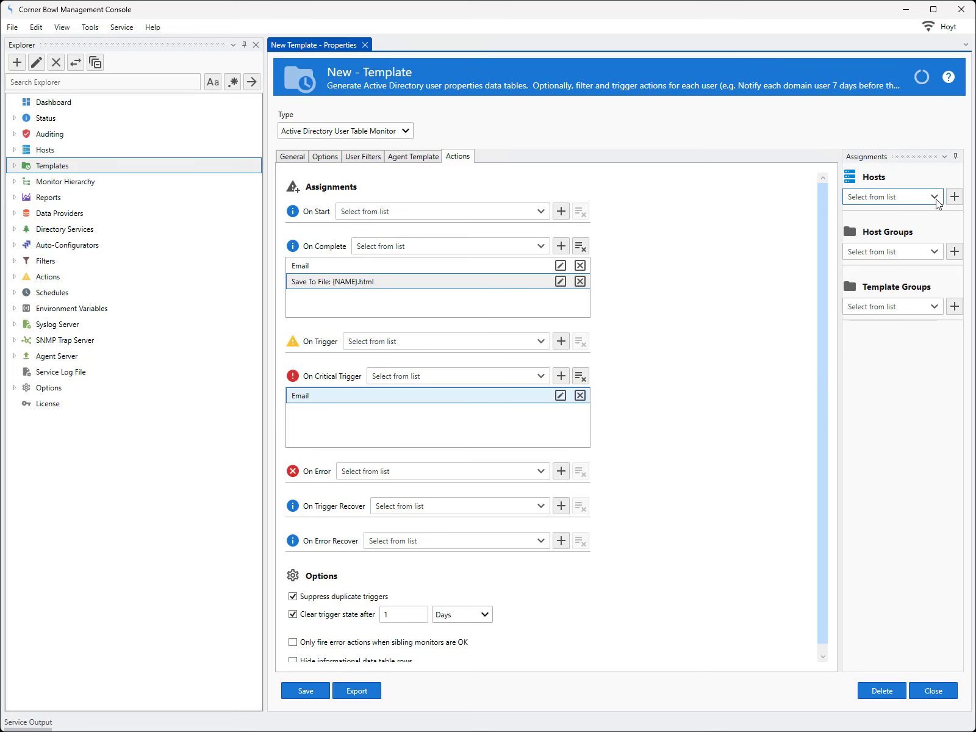
Assign the host CBDC1 from My Domain Controllers to the template and save the template.
click(884, 197)
click(840, 290)
drag(840, 290, 725, 312)
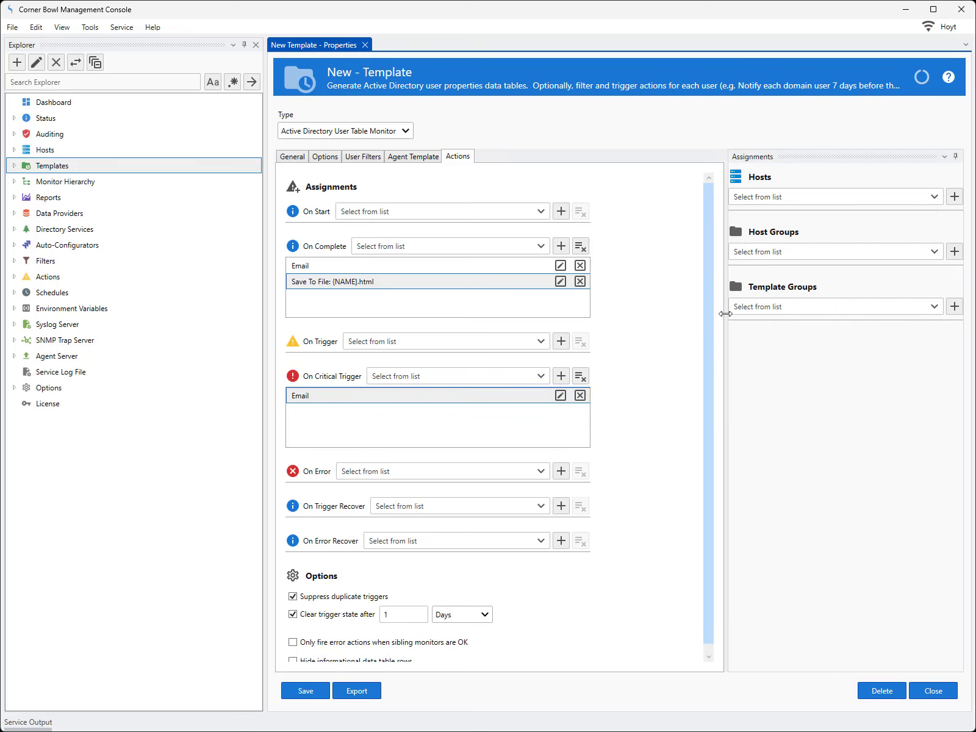
click(935, 198)
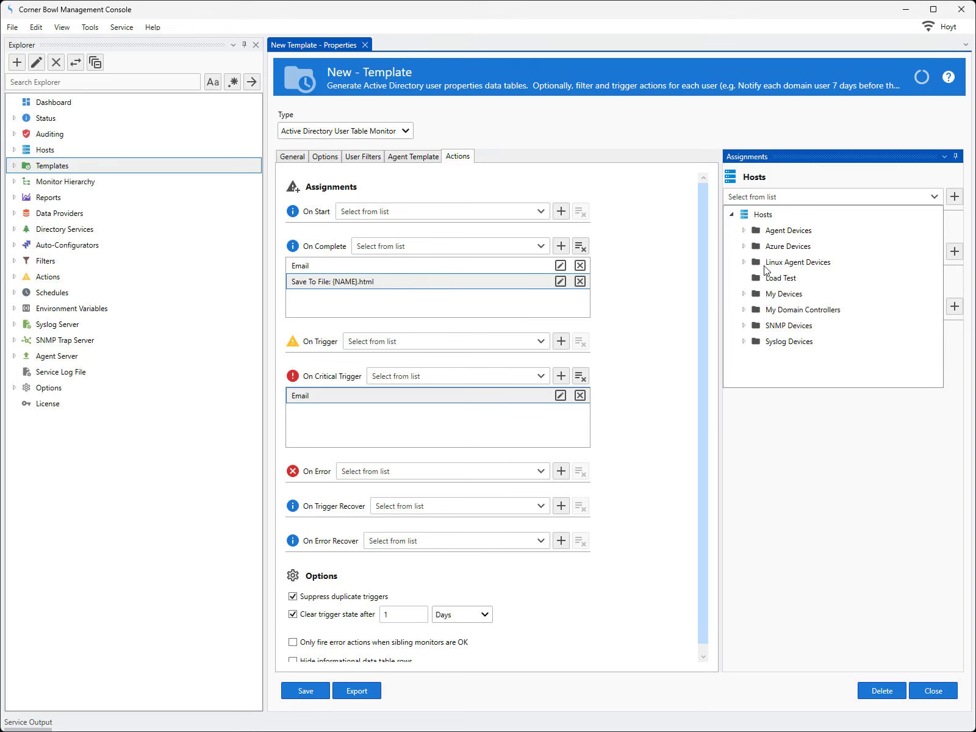
click(744, 310)
click(787, 328)
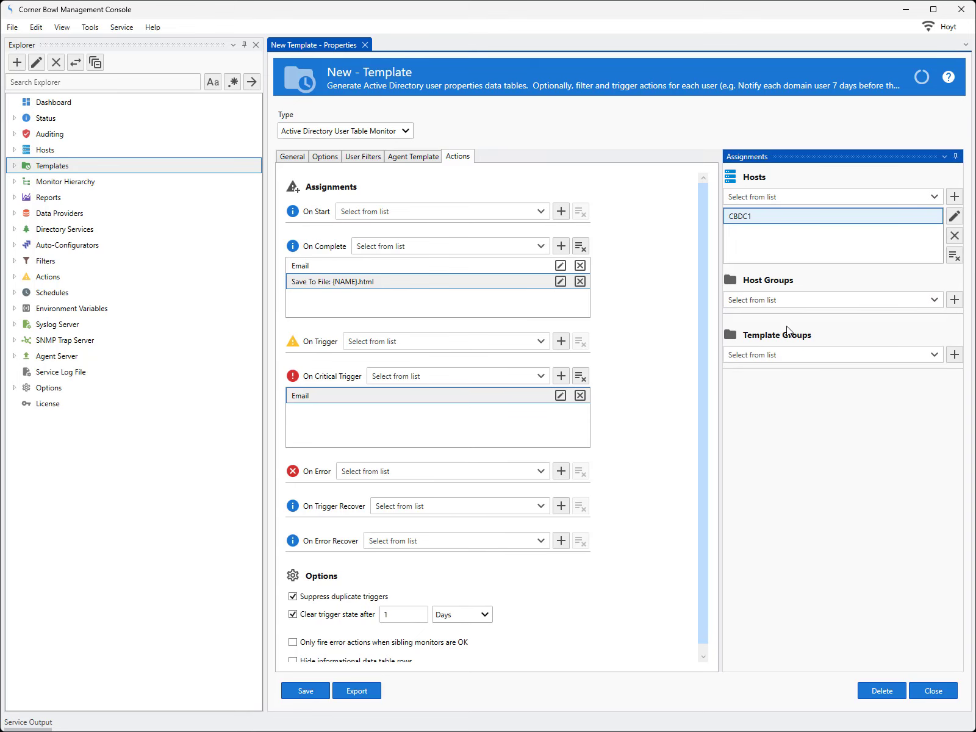
click(309, 692)
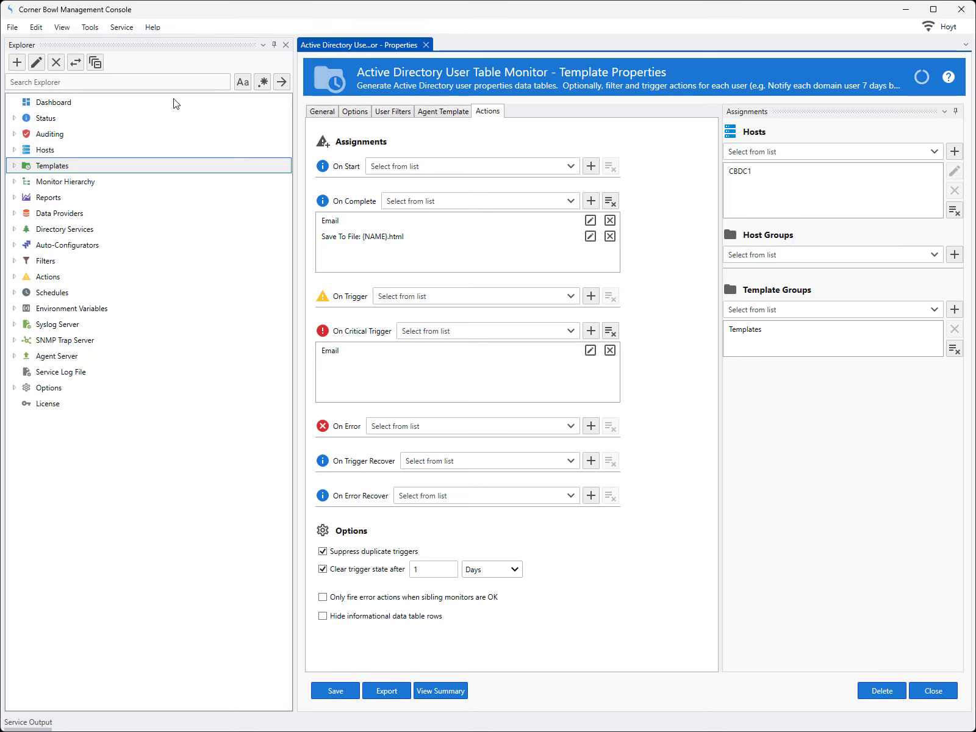
Execute the Active Directory User Table Monitor template verbosely on host CBDC1 and show its verbose output.
click(77, 62)
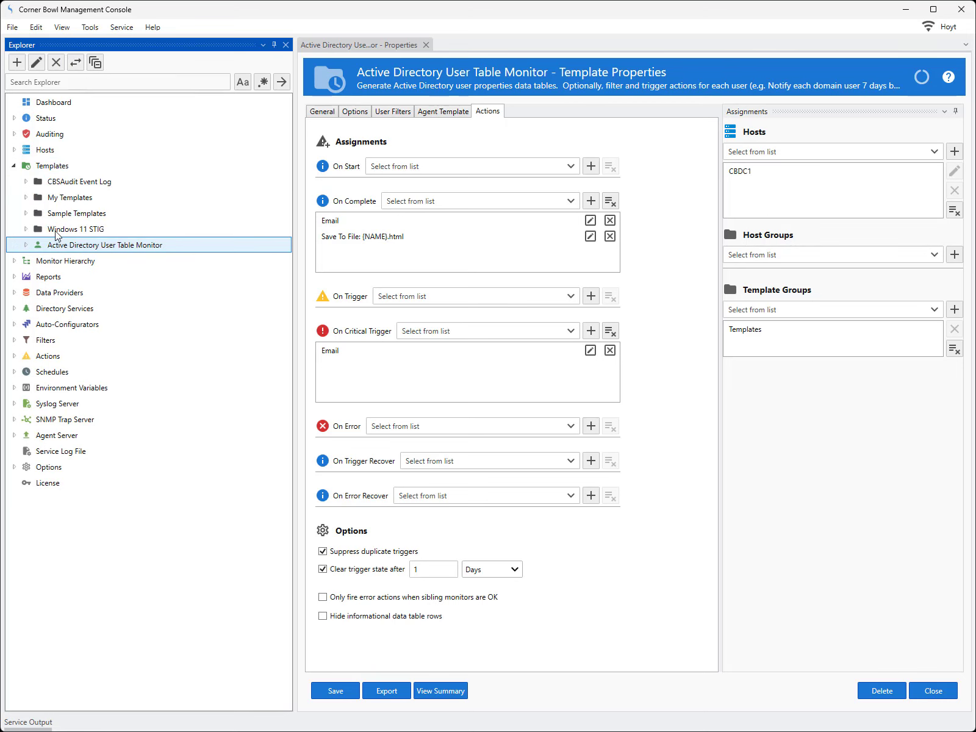
click(25, 244)
click(70, 261)
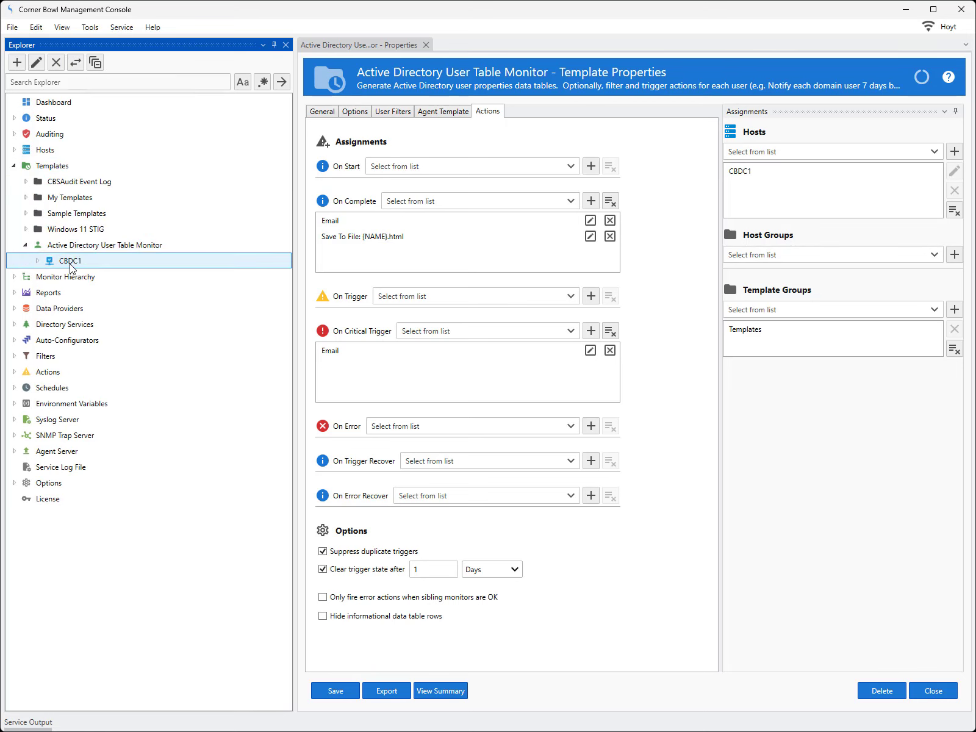
right_click(71, 267)
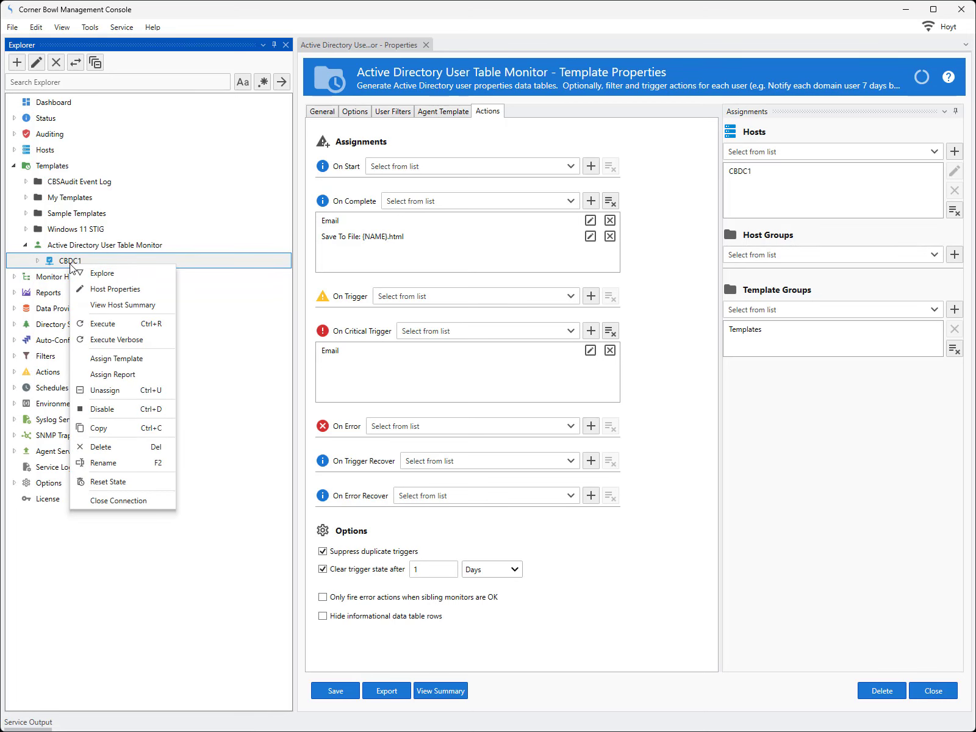
click(96, 340)
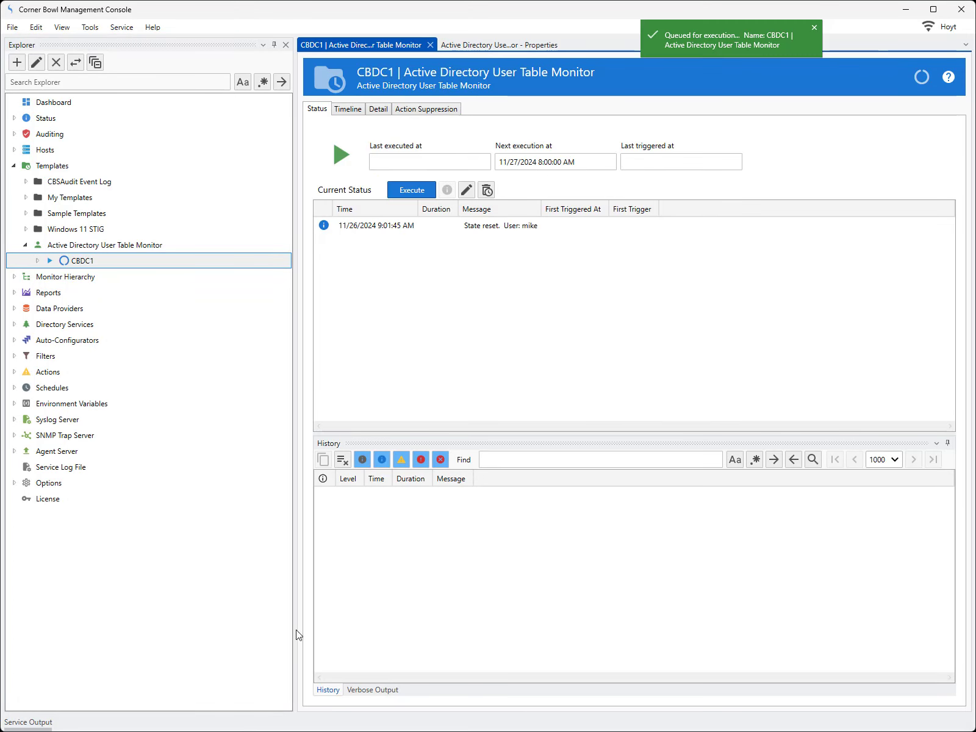
click(373, 690)
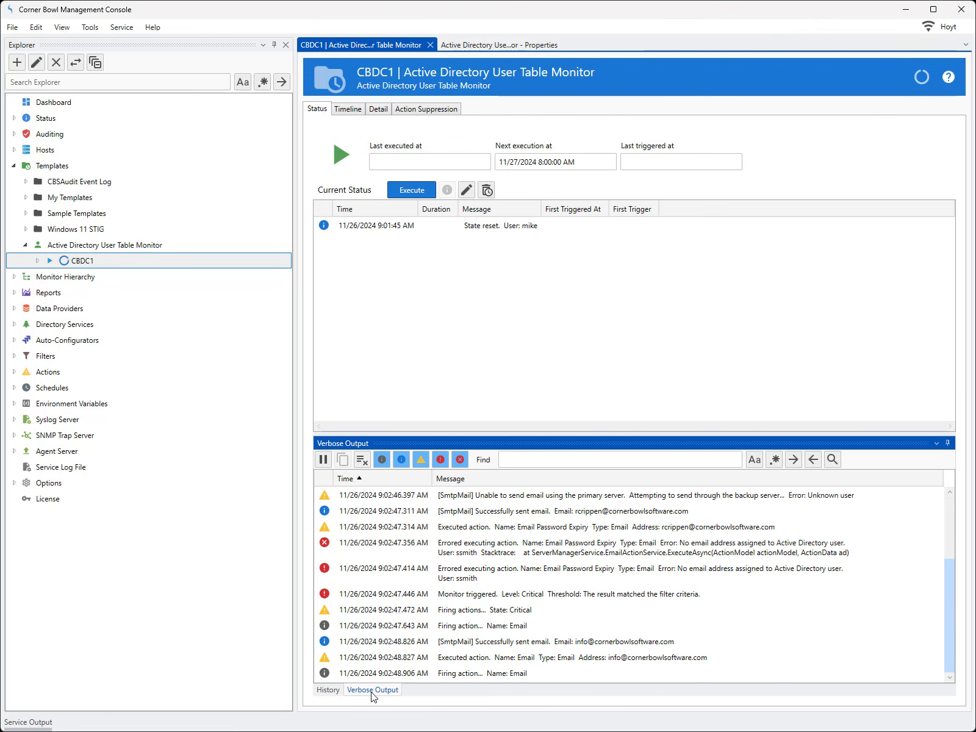
Review the CBDC1 monitor's execution history, checking the entries for the executed email actions and their recipients.
click(323, 695)
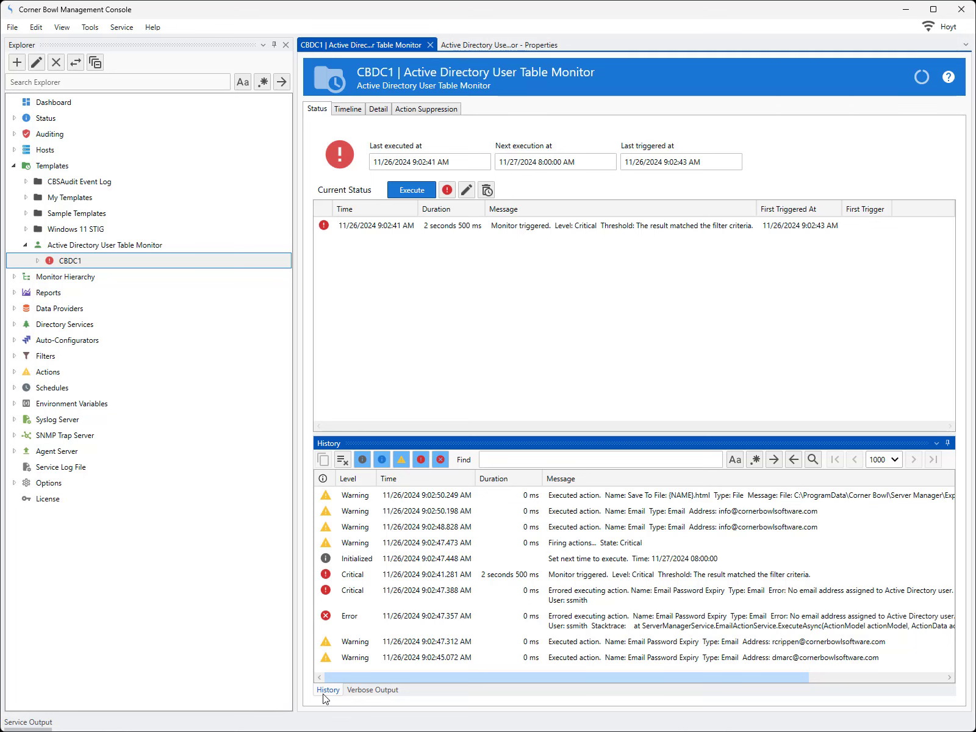
click(578, 528)
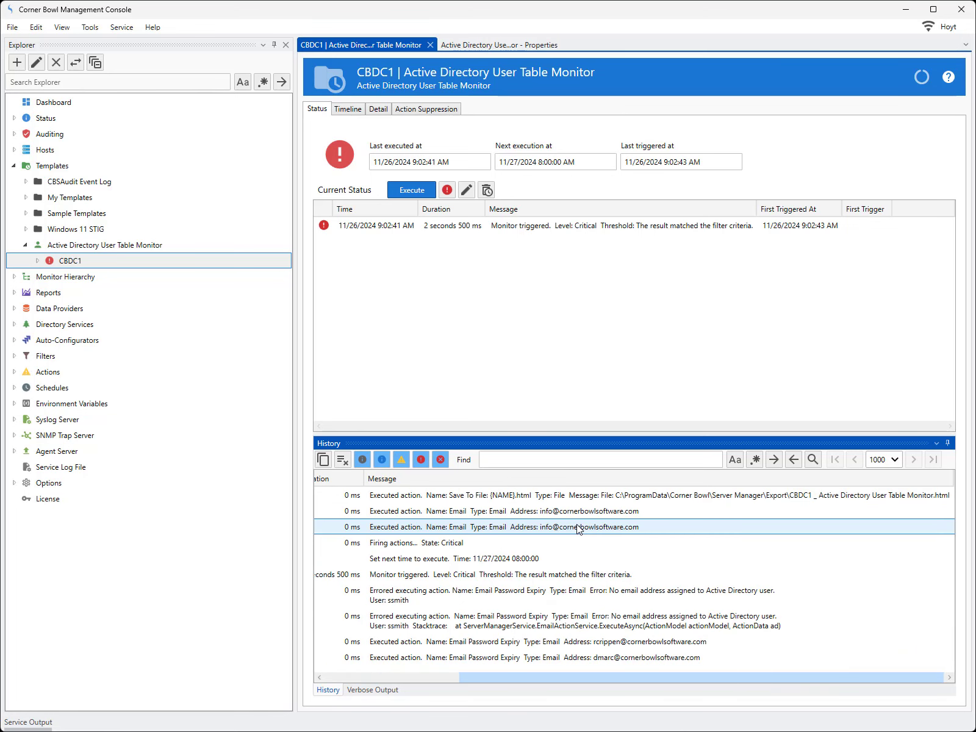
click(569, 644)
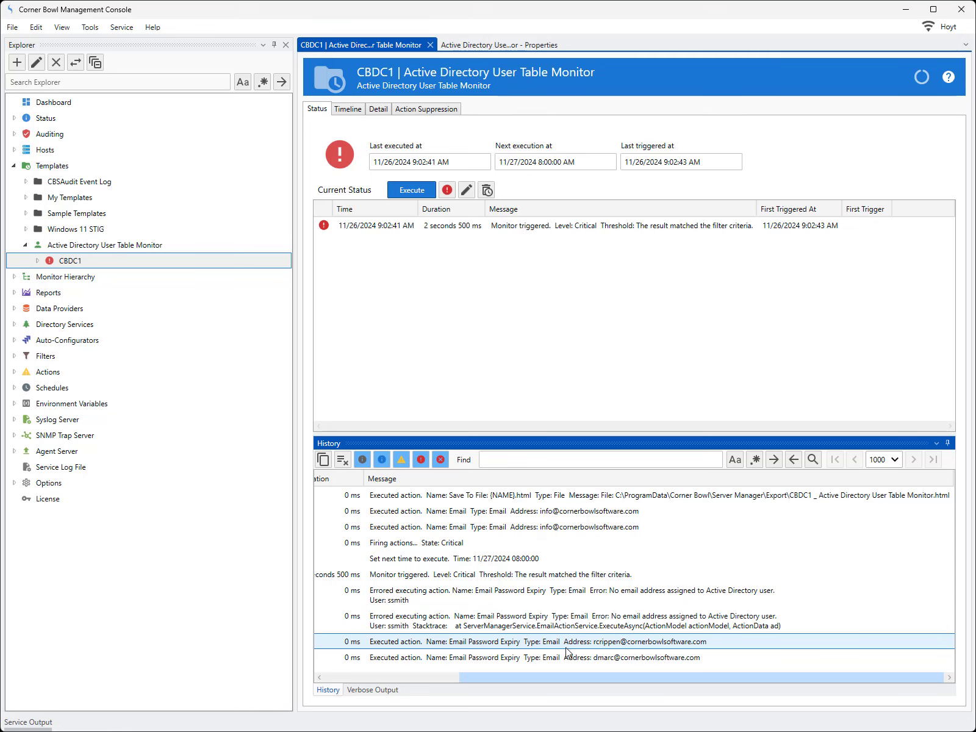
click(568, 659)
drag(569, 678, 433, 678)
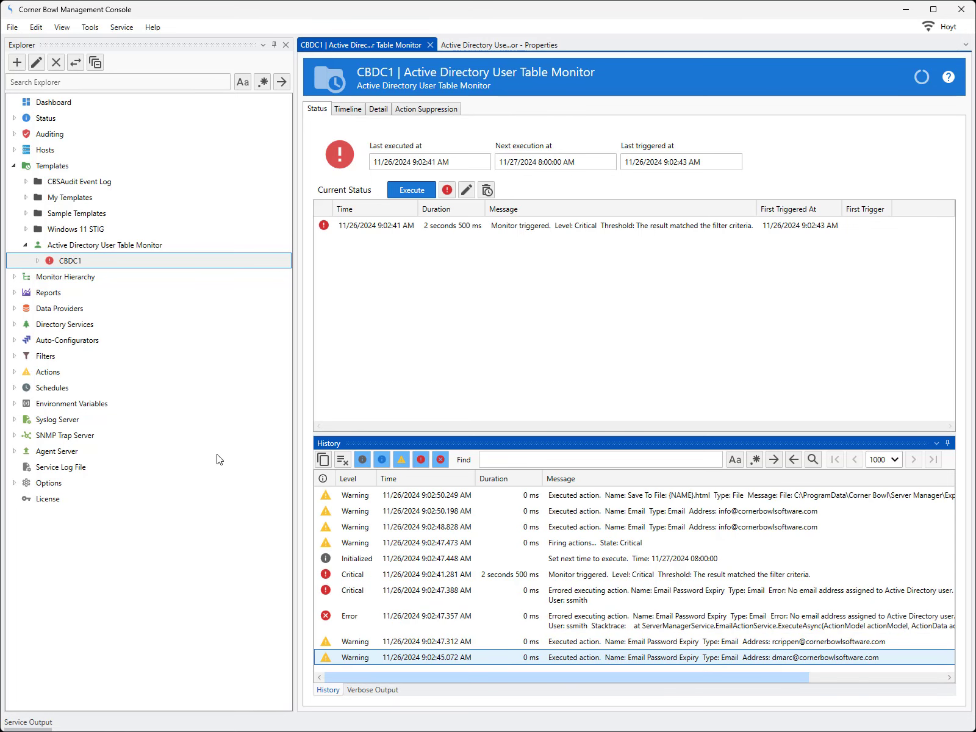
Open the Templates and Monitors audit report, download the latest event log entries and refresh the report.
click(21, 135)
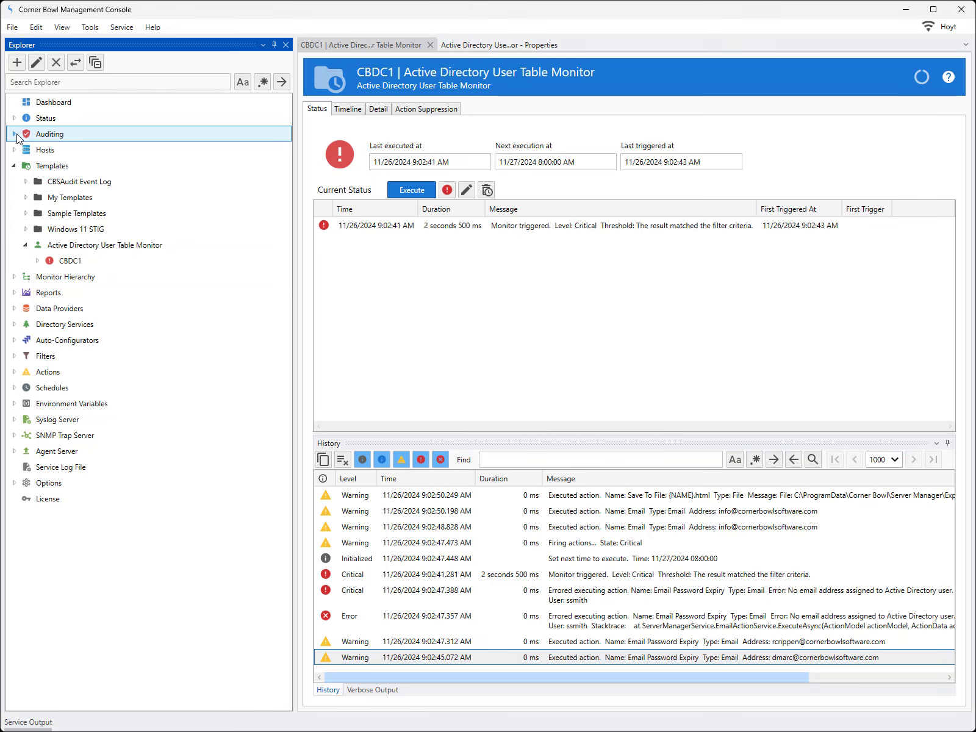
click(15, 134)
click(47, 198)
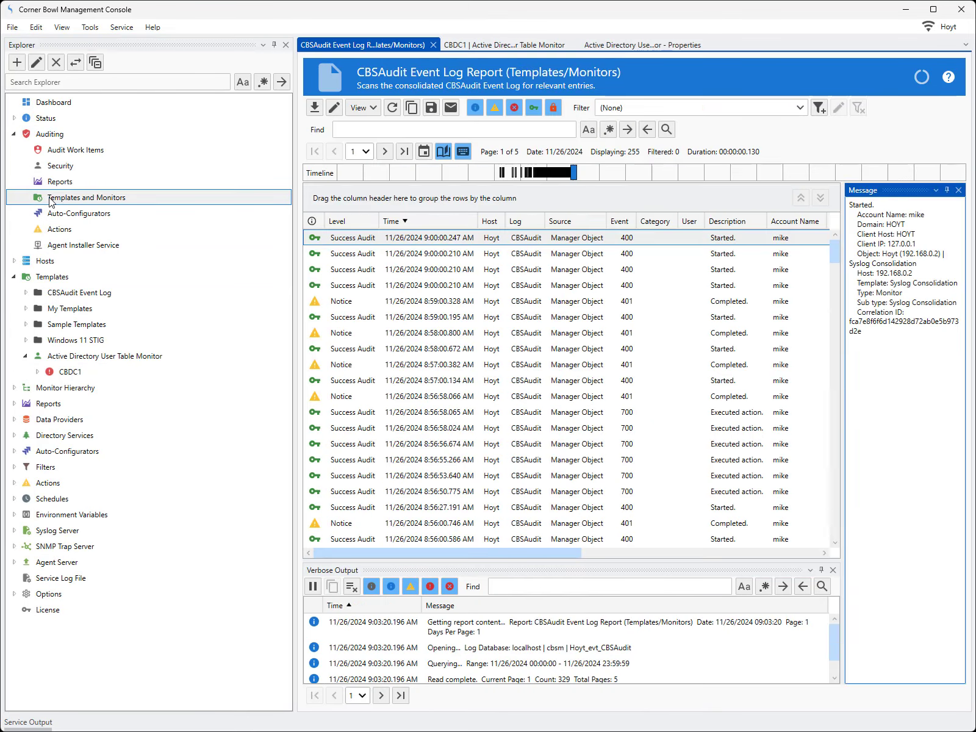
click(315, 110)
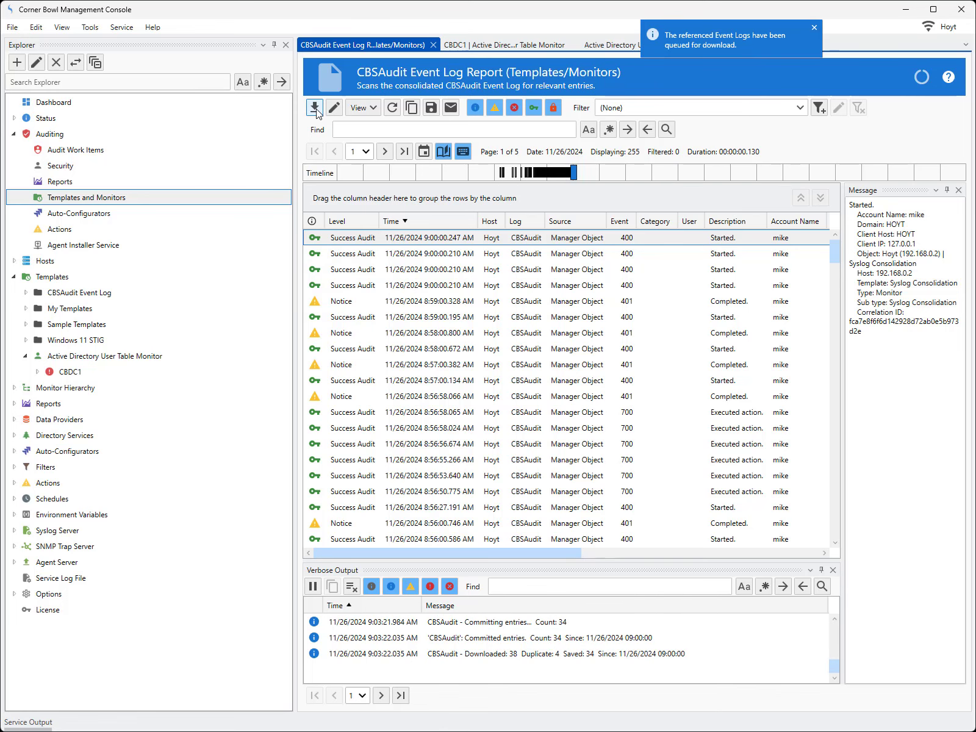
click(393, 108)
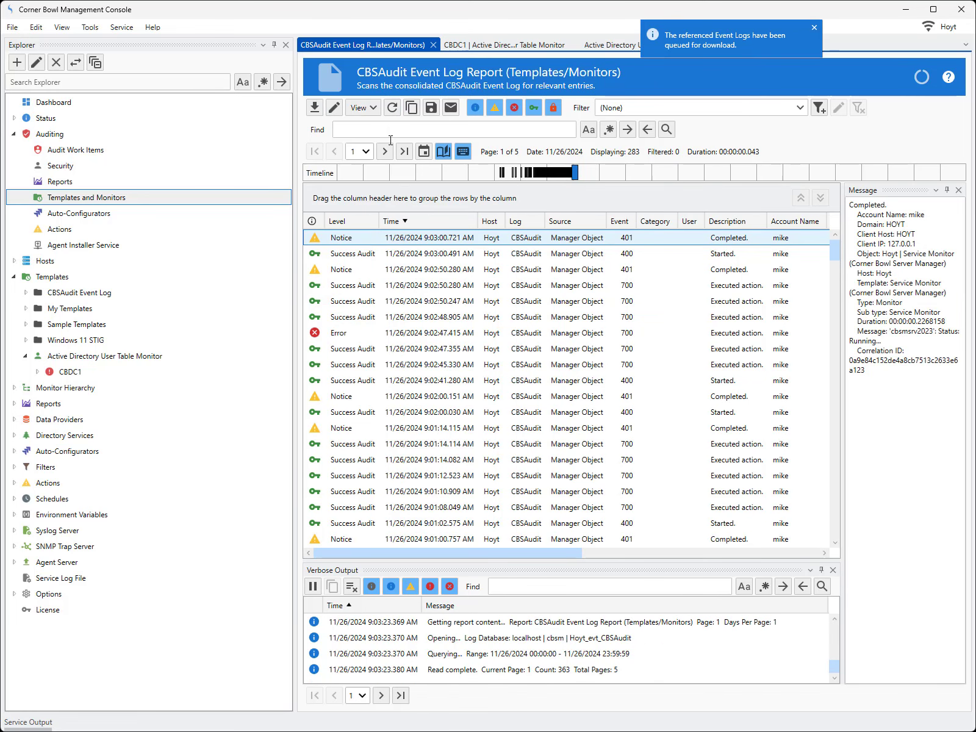
Inspect the CBDC1 run's error entry and group the audit report by Correlation ID.
click(395, 334)
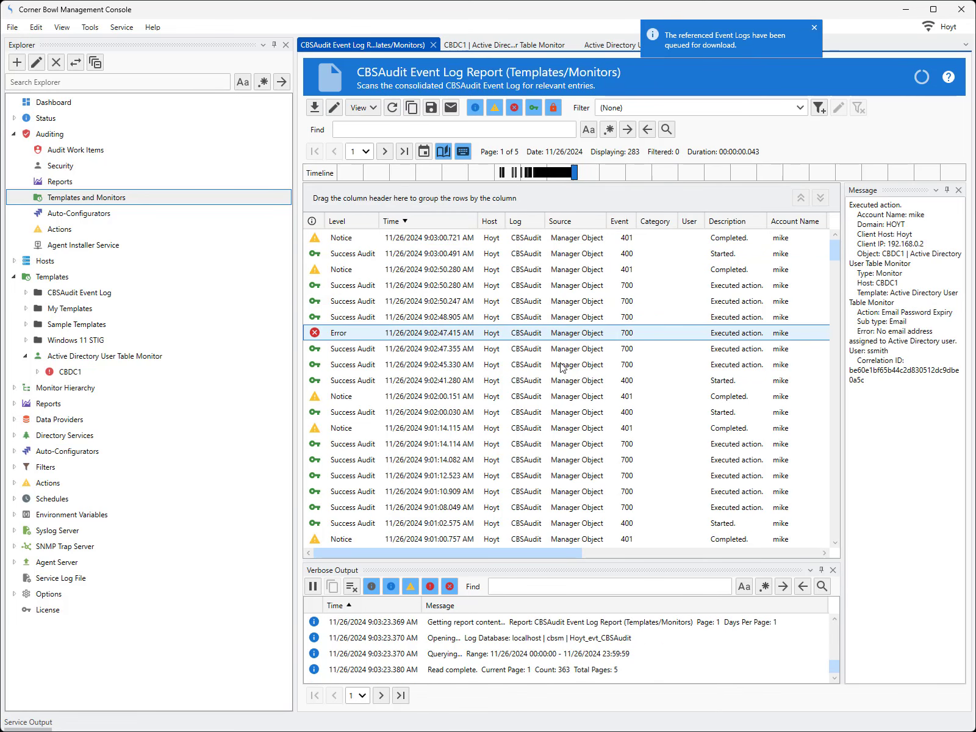
drag(574, 552, 781, 549)
drag(739, 225, 664, 205)
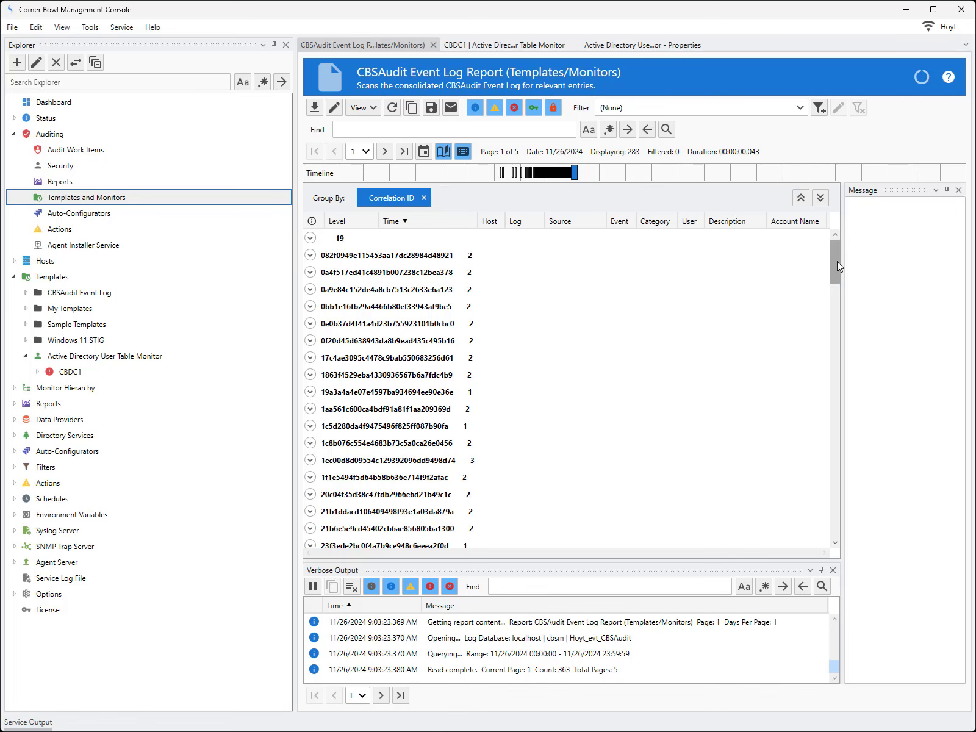
Examine the message details of the completion, file, email and error entries in the CBDC1 run's correlation group.
drag(836, 262, 827, 451)
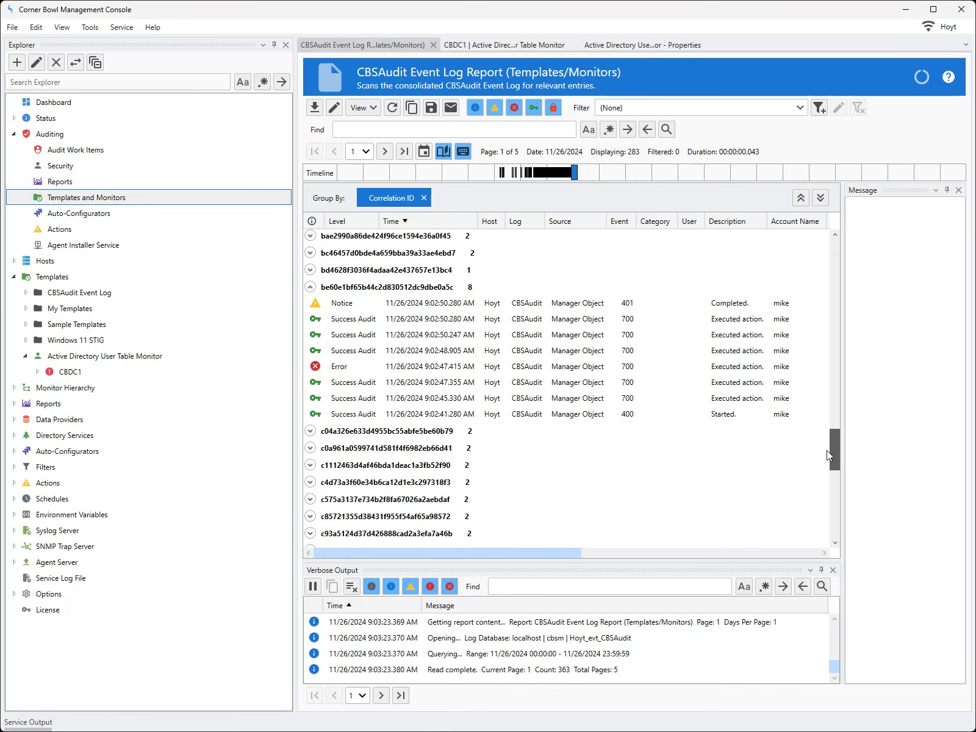
click(426, 308)
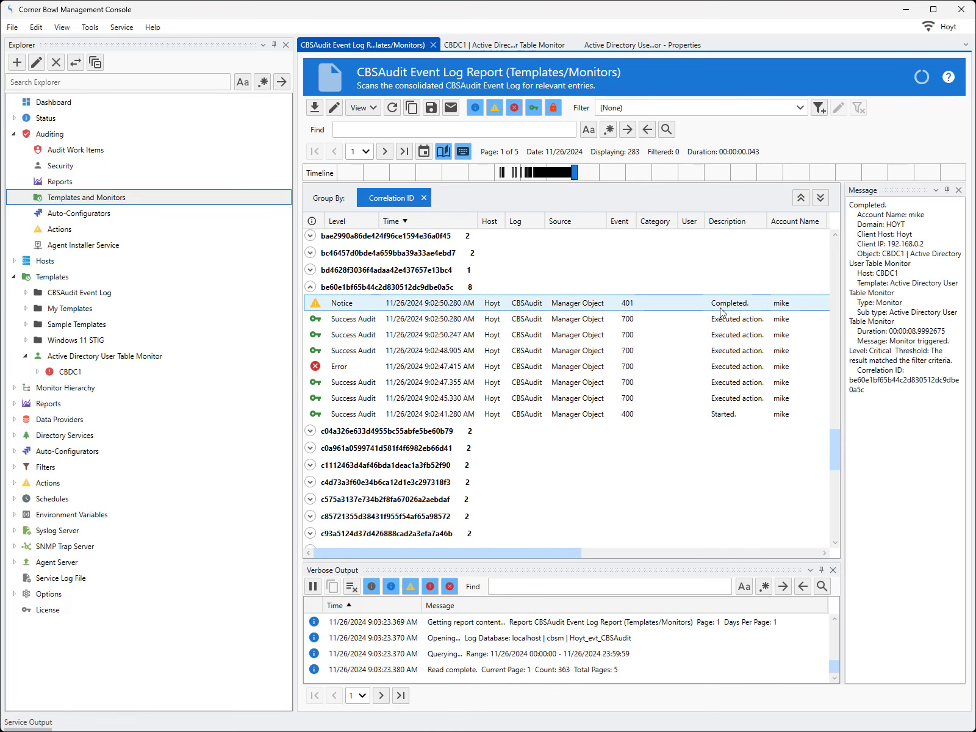
drag(845, 316, 640, 380)
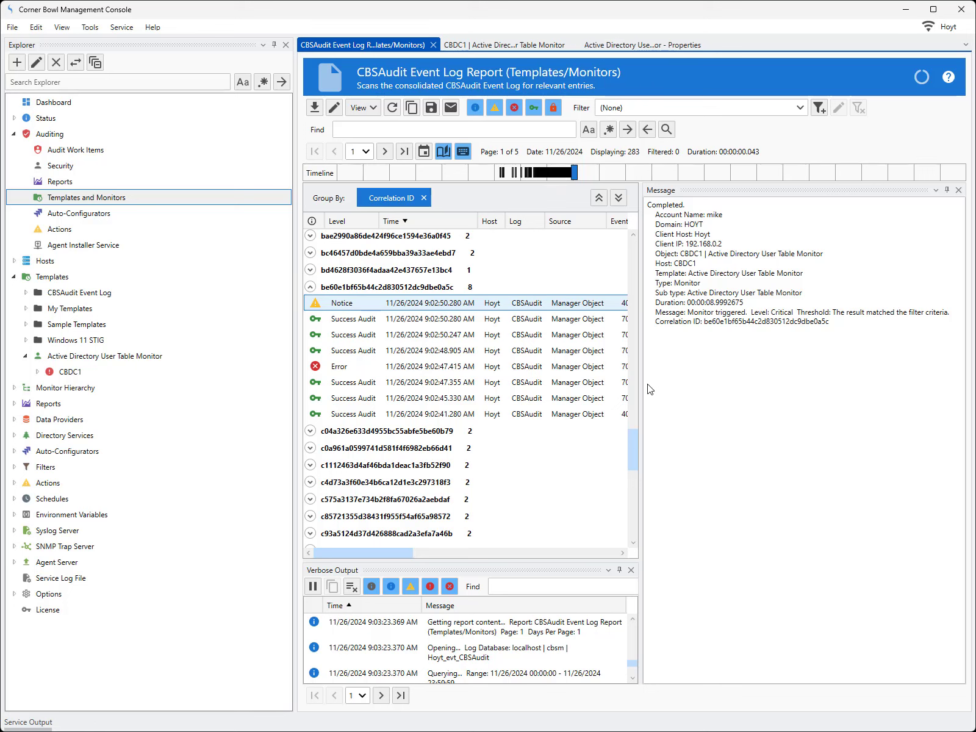
click(510, 319)
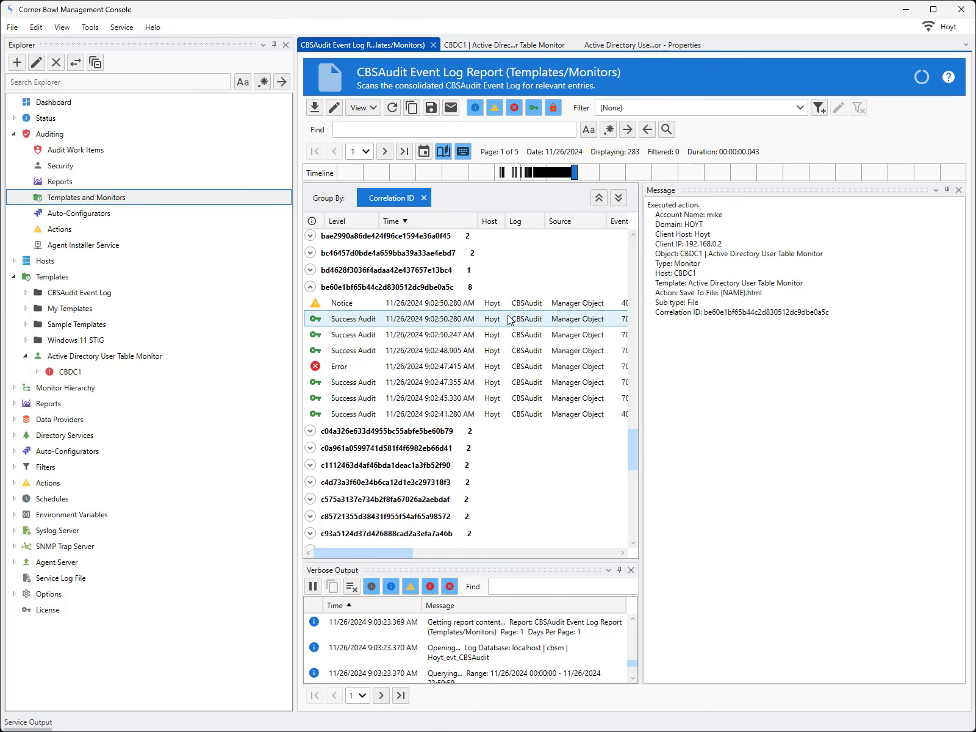
click(578, 336)
drag(654, 312, 804, 315)
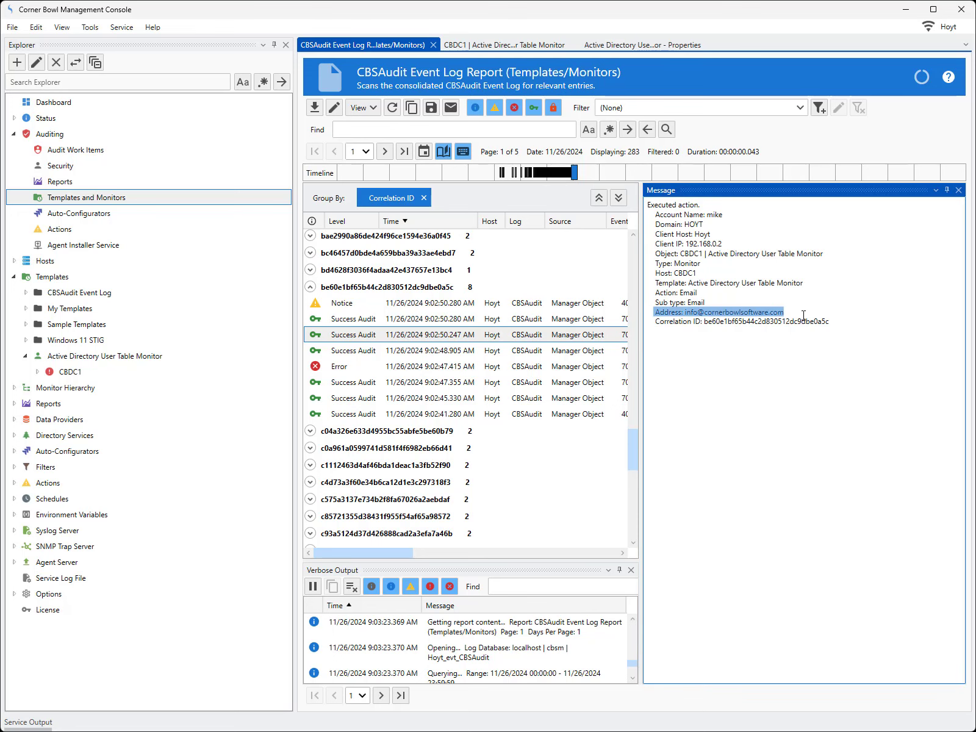
click(532, 354)
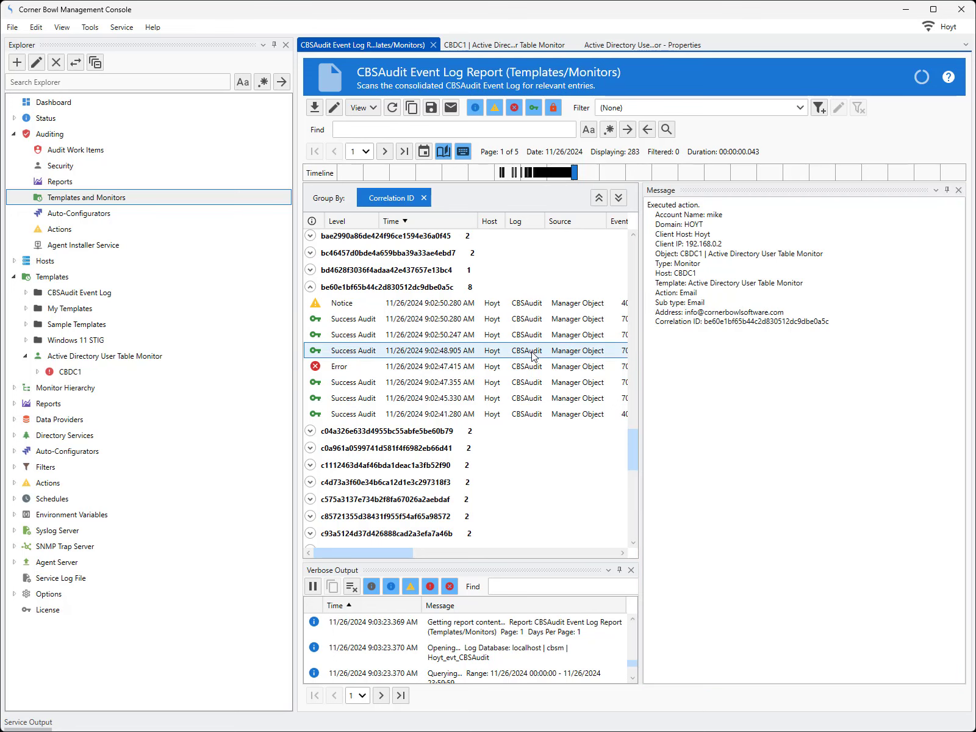
click(539, 369)
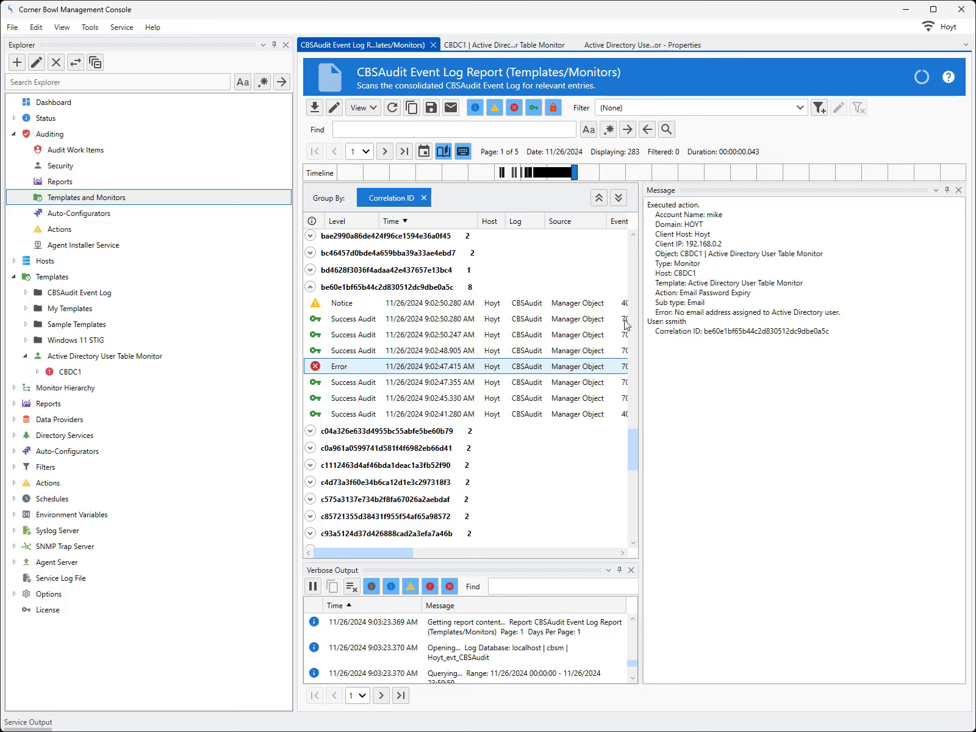
drag(654, 313, 695, 323)
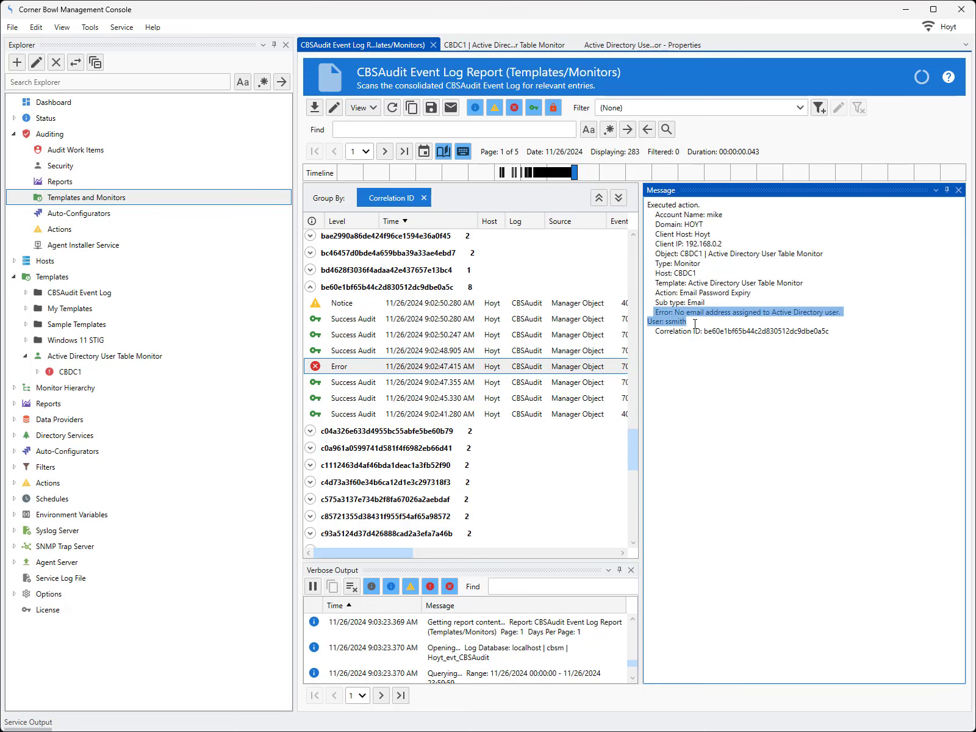
drag(641, 373, 580, 373)
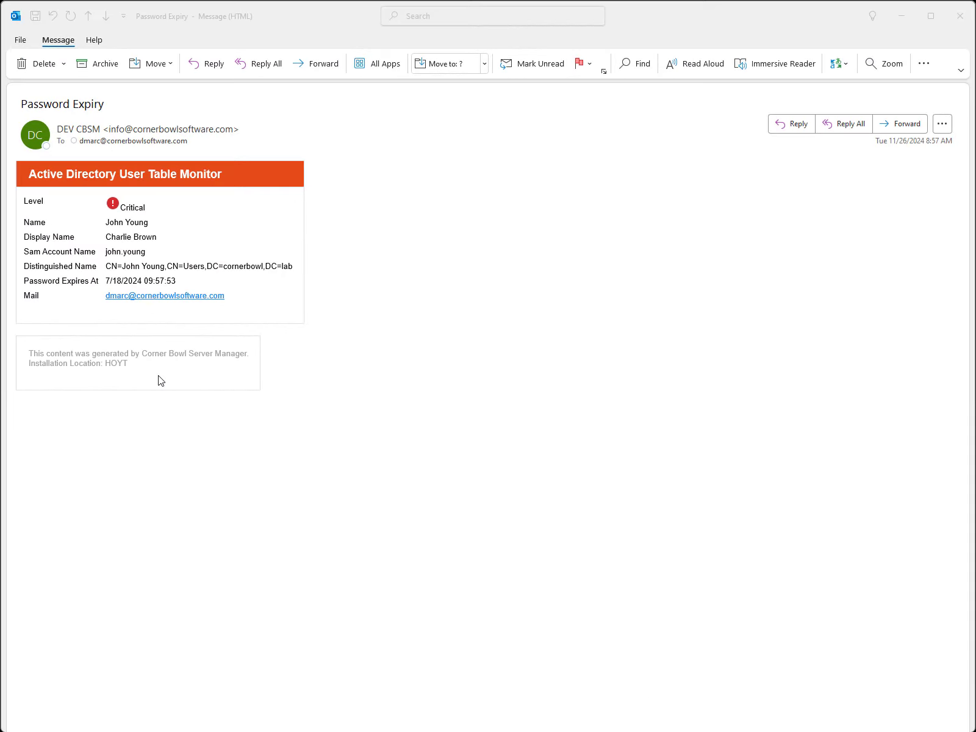